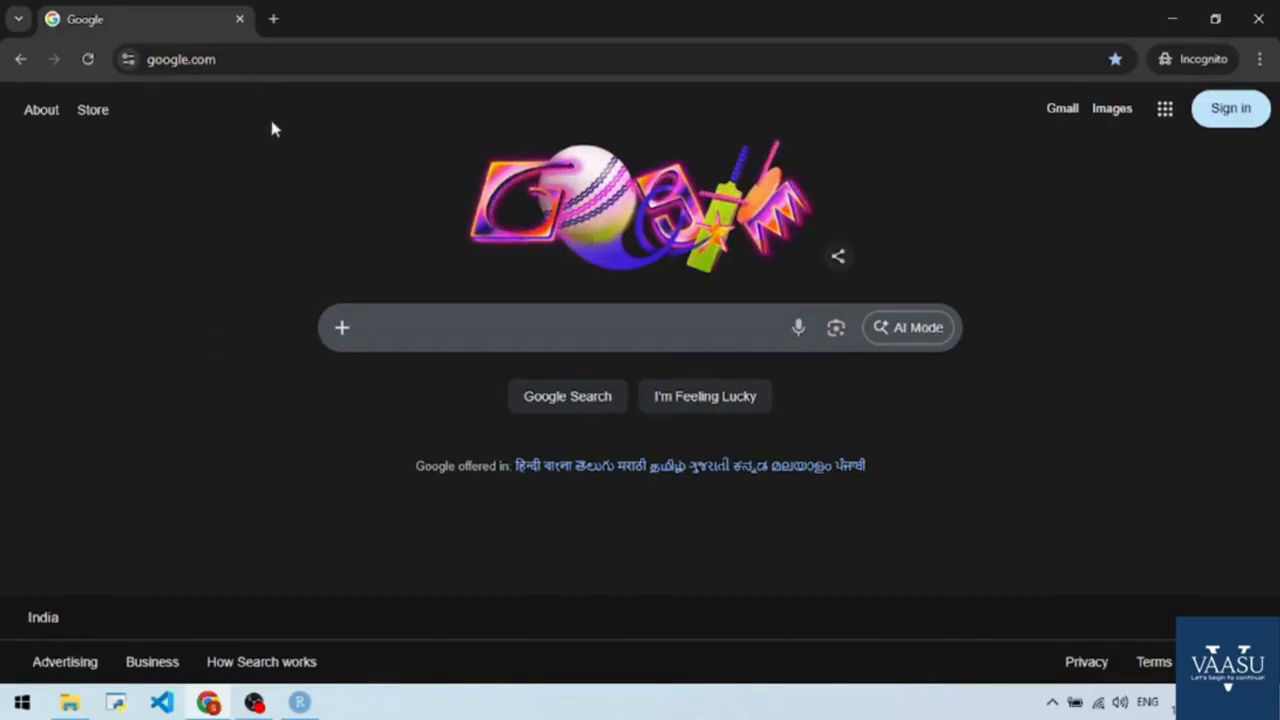
left_click(289, 72)
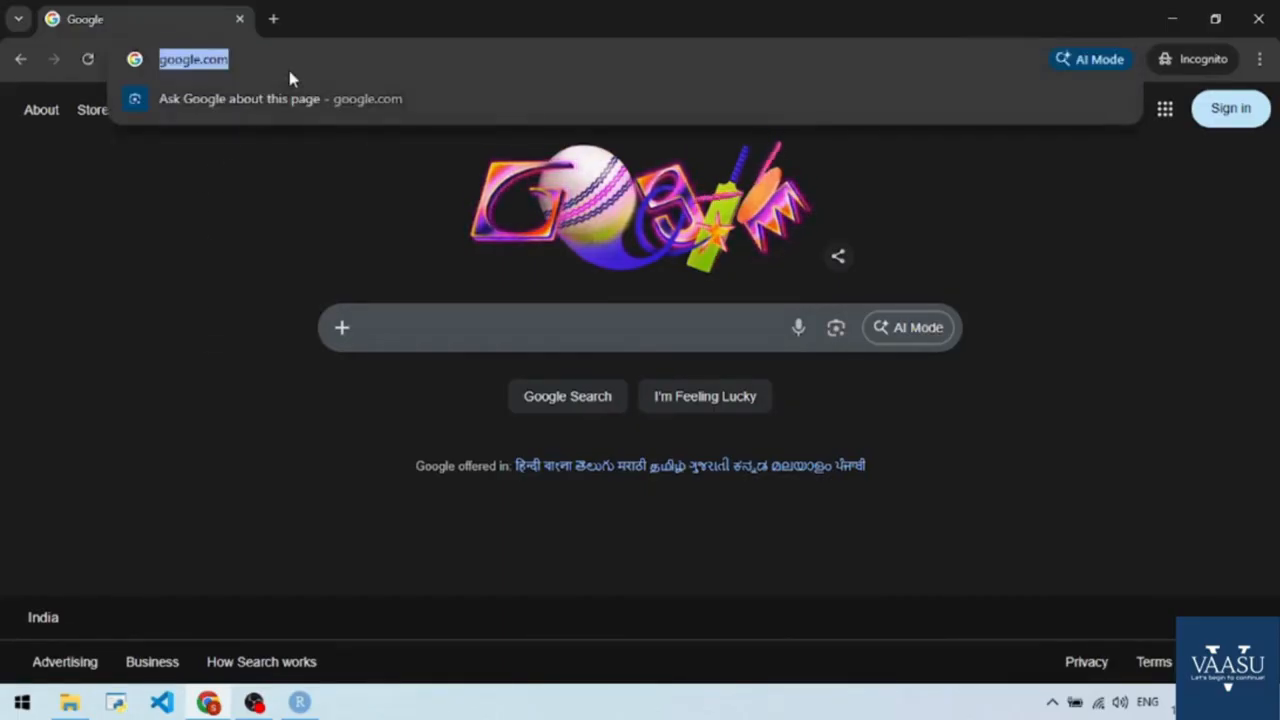
type("www.ann")
key("BackSpace")
type("aconda.com")
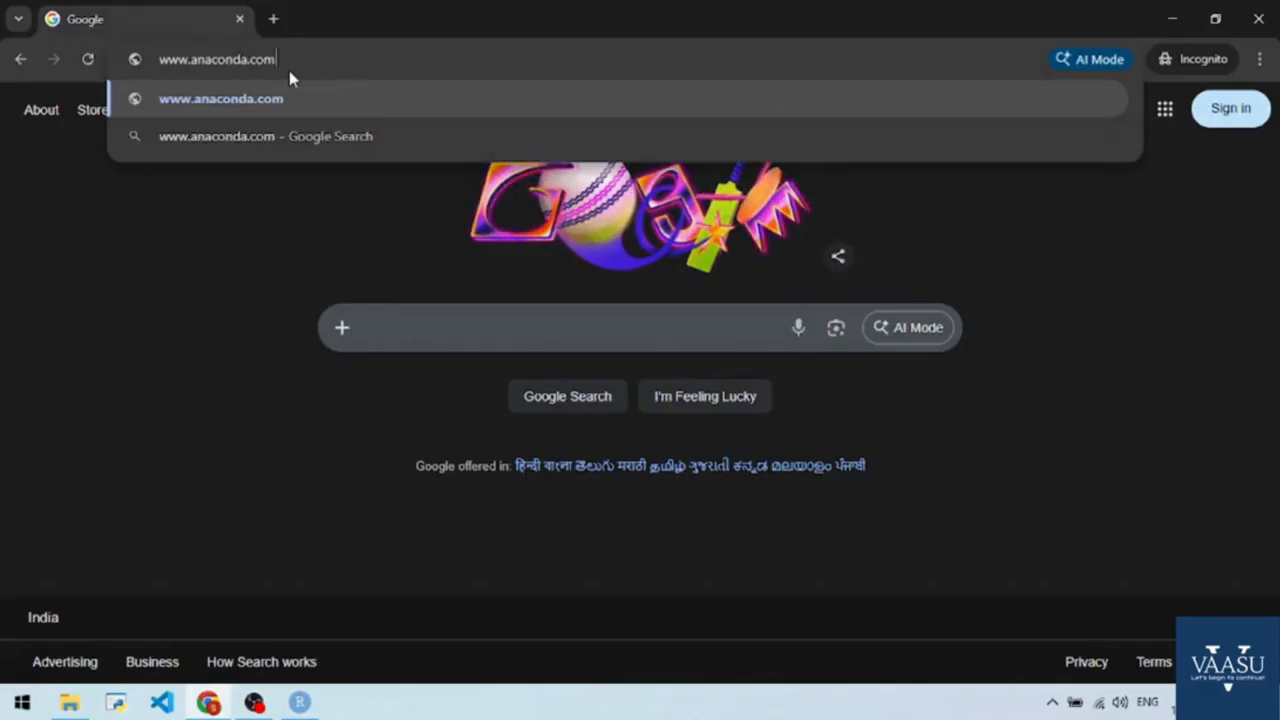
type("/down")
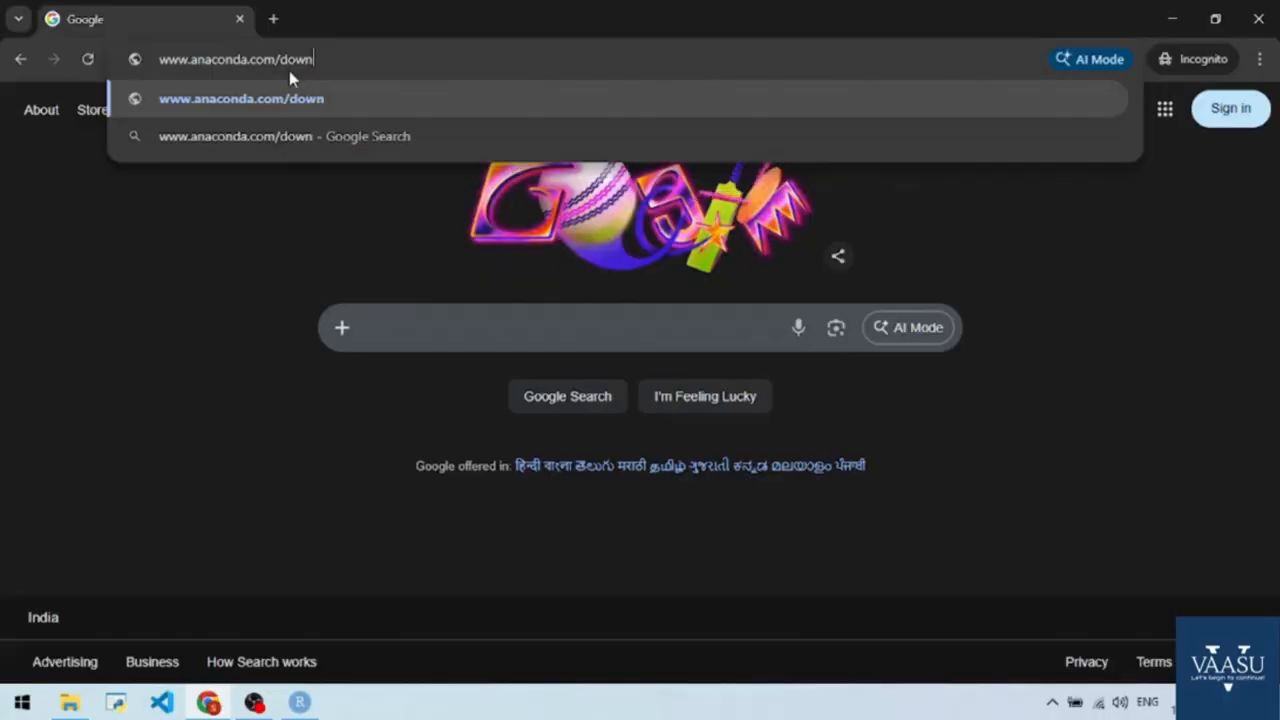
type("loads")
key("Return")
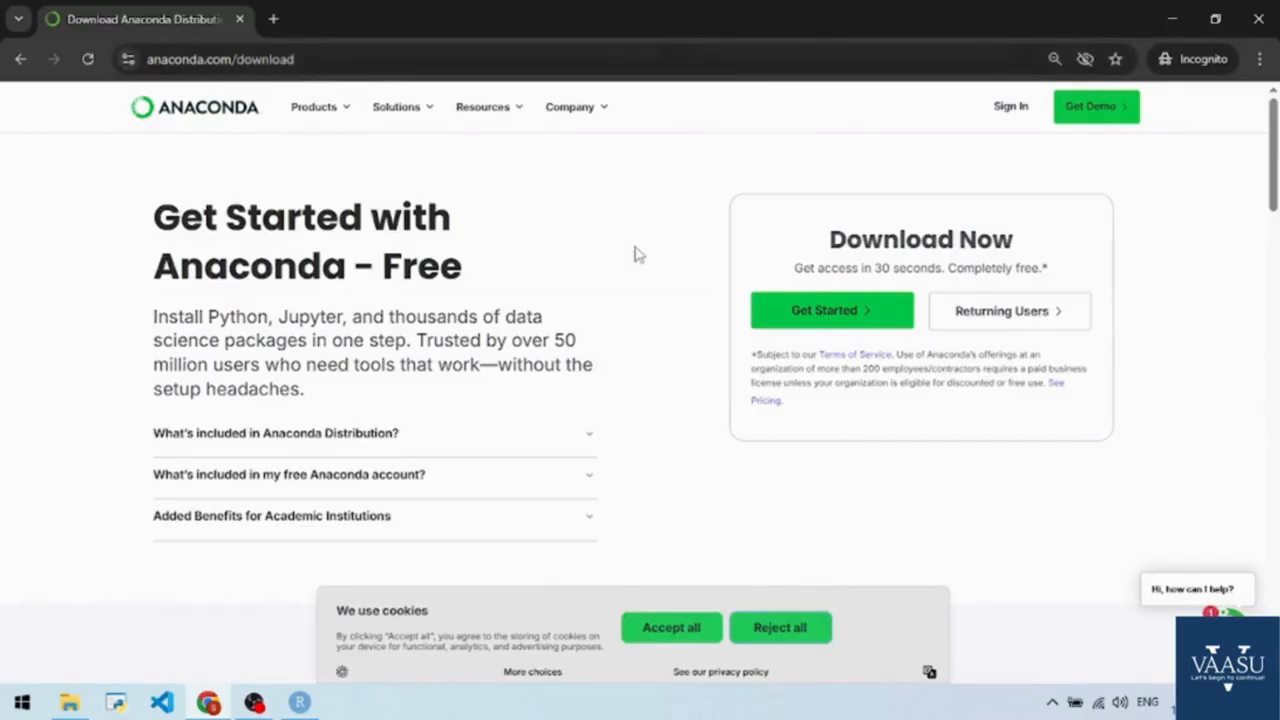
left_click(664, 637)
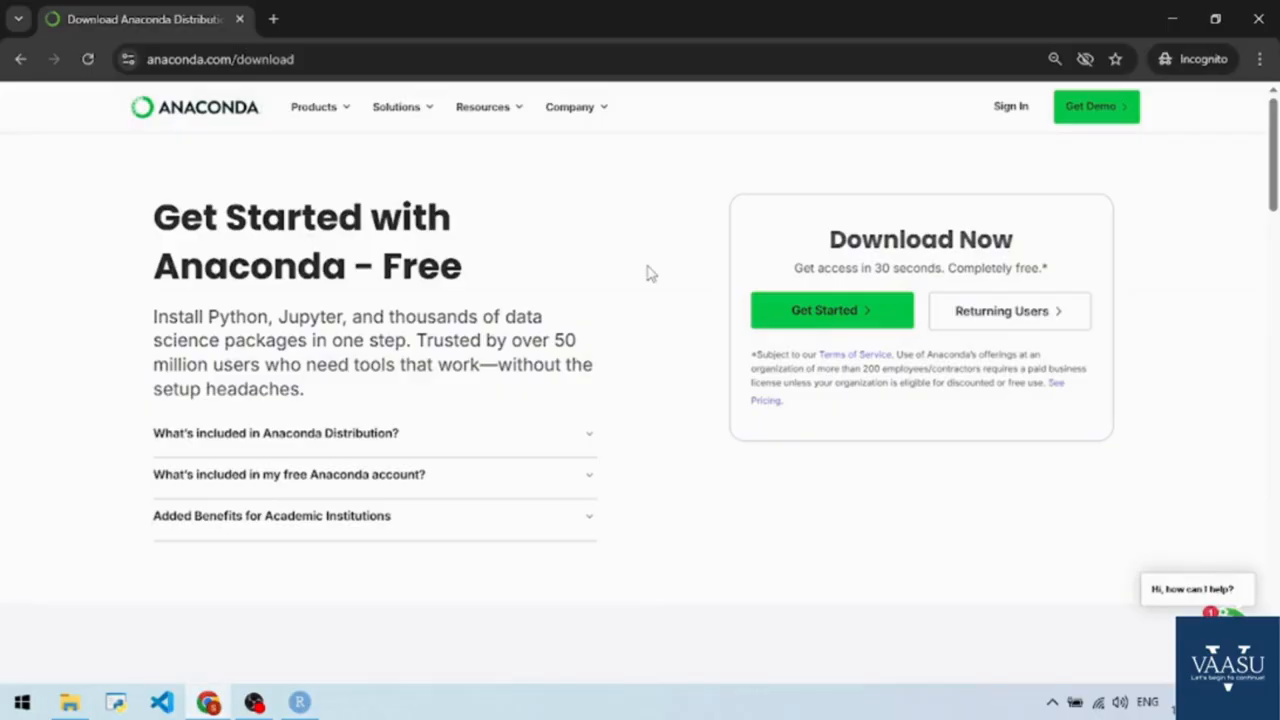
Examine the Anaconda download page, including its included package lists, the Discover More cards and the Miniconda Installer section.
scroll(786, 337, "down", 5)
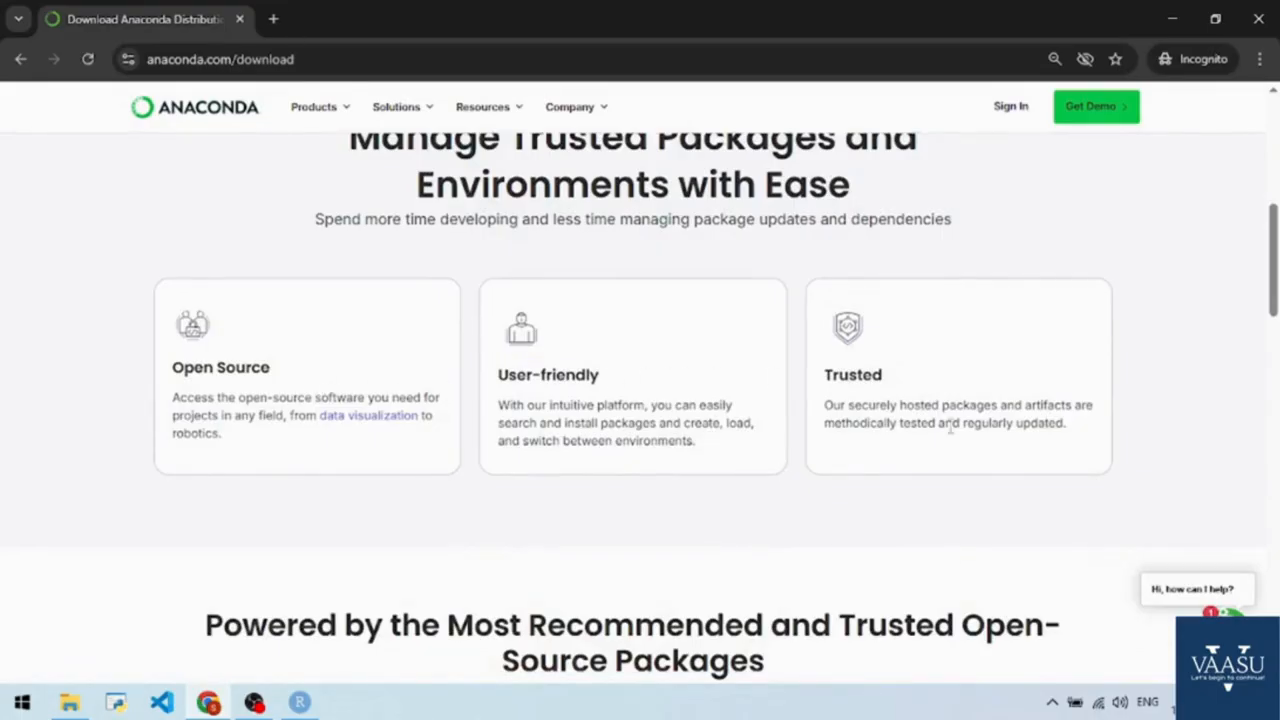
scroll(935, 450, "down", 3)
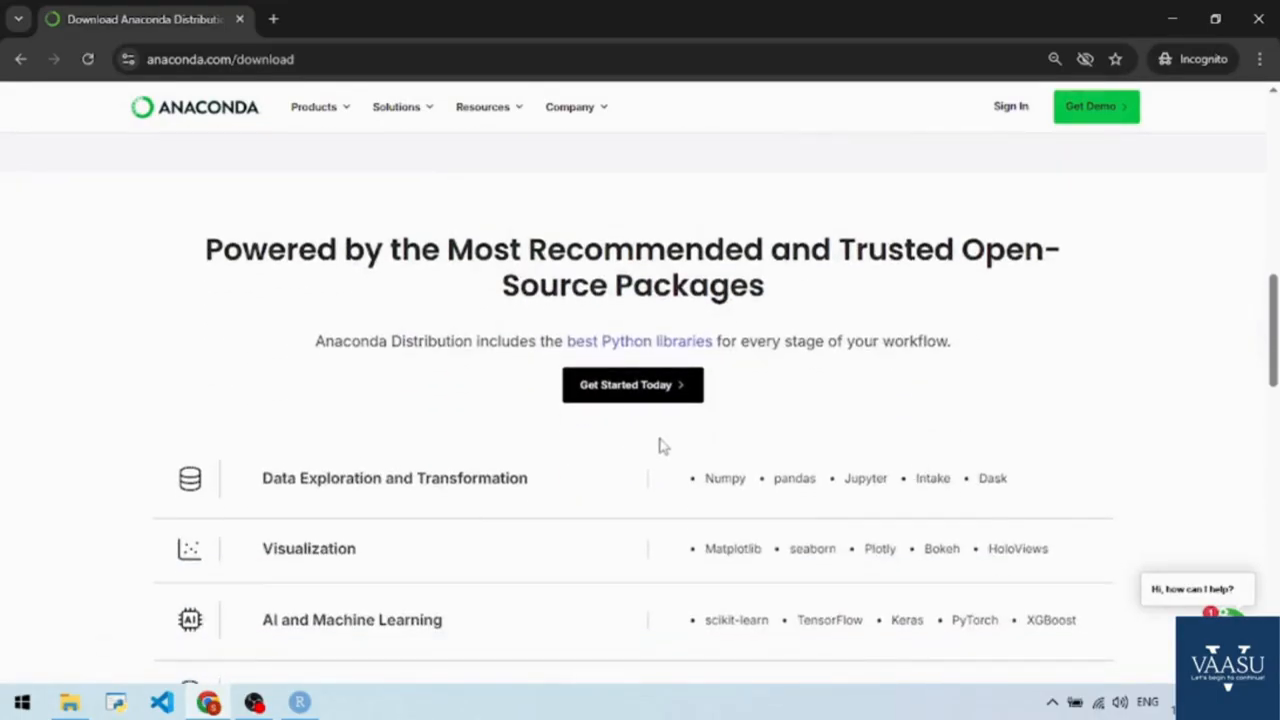
scroll(660, 447, "down", 6)
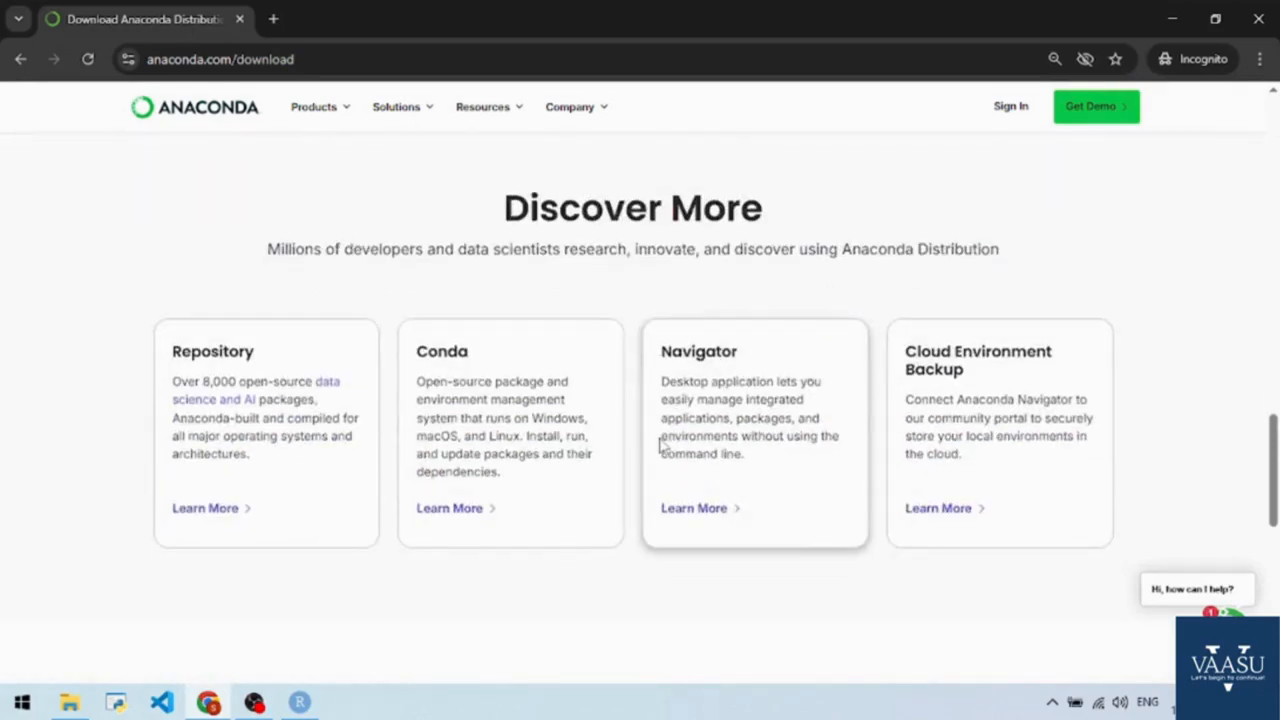
scroll(660, 447, "down", 5)
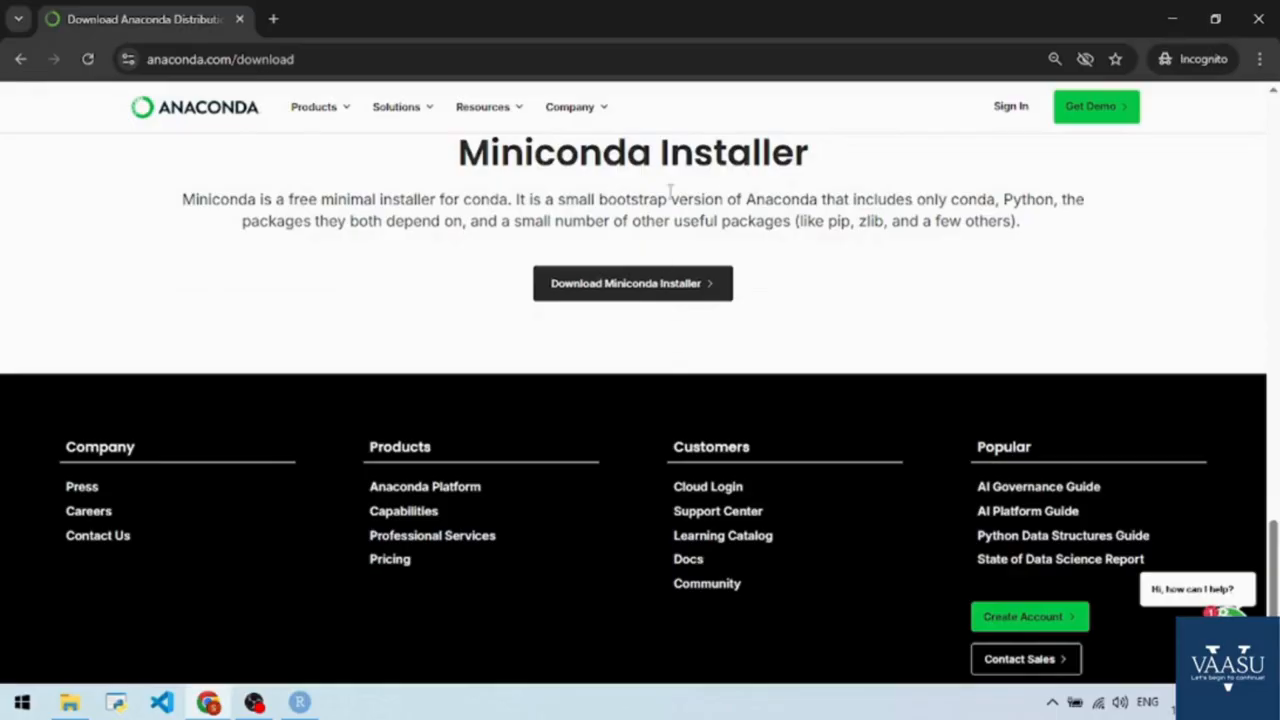
scroll(871, 340, "down", 2)
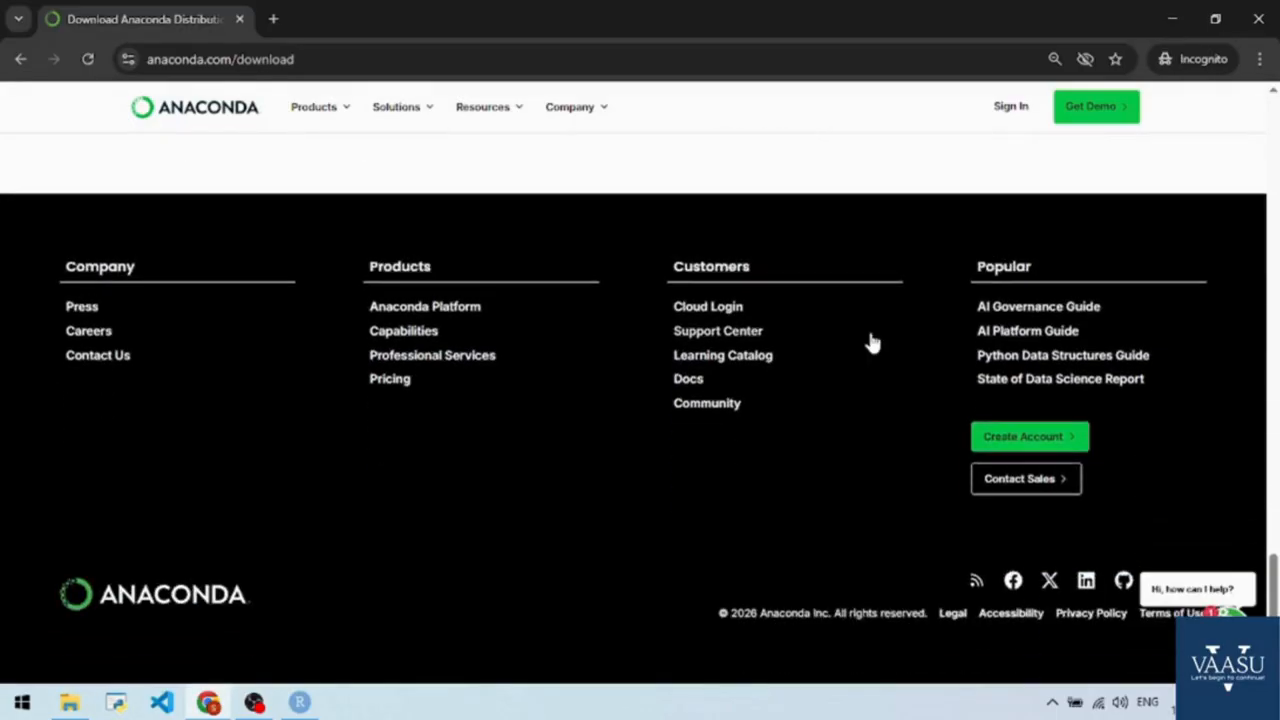
scroll(870, 341, "up", 5)
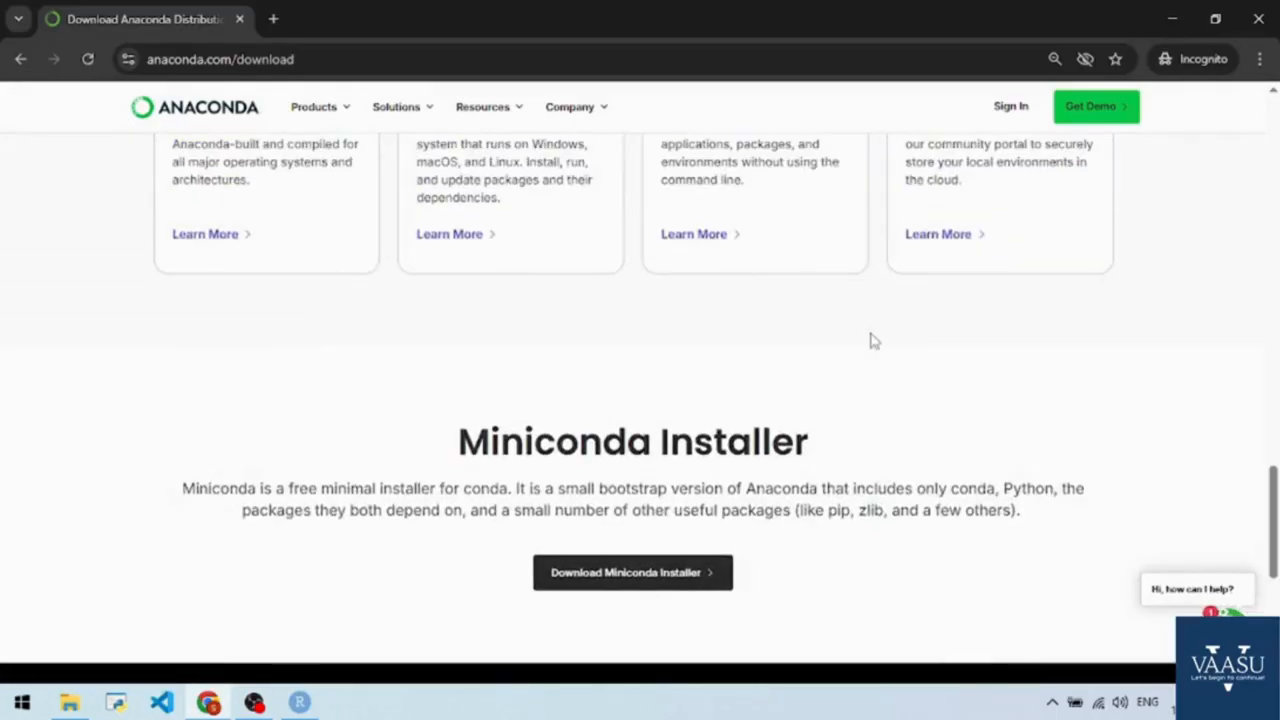
scroll(871, 341, "up", 8)
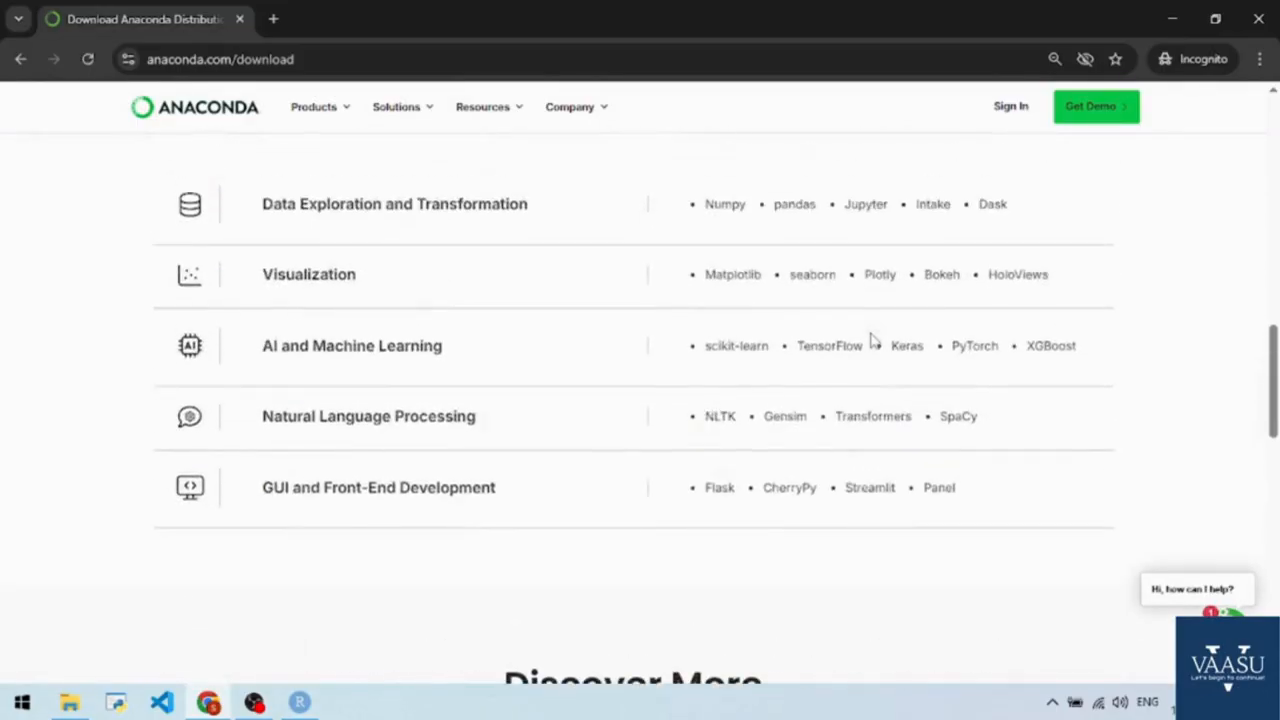
scroll(872, 341, "up", 8)
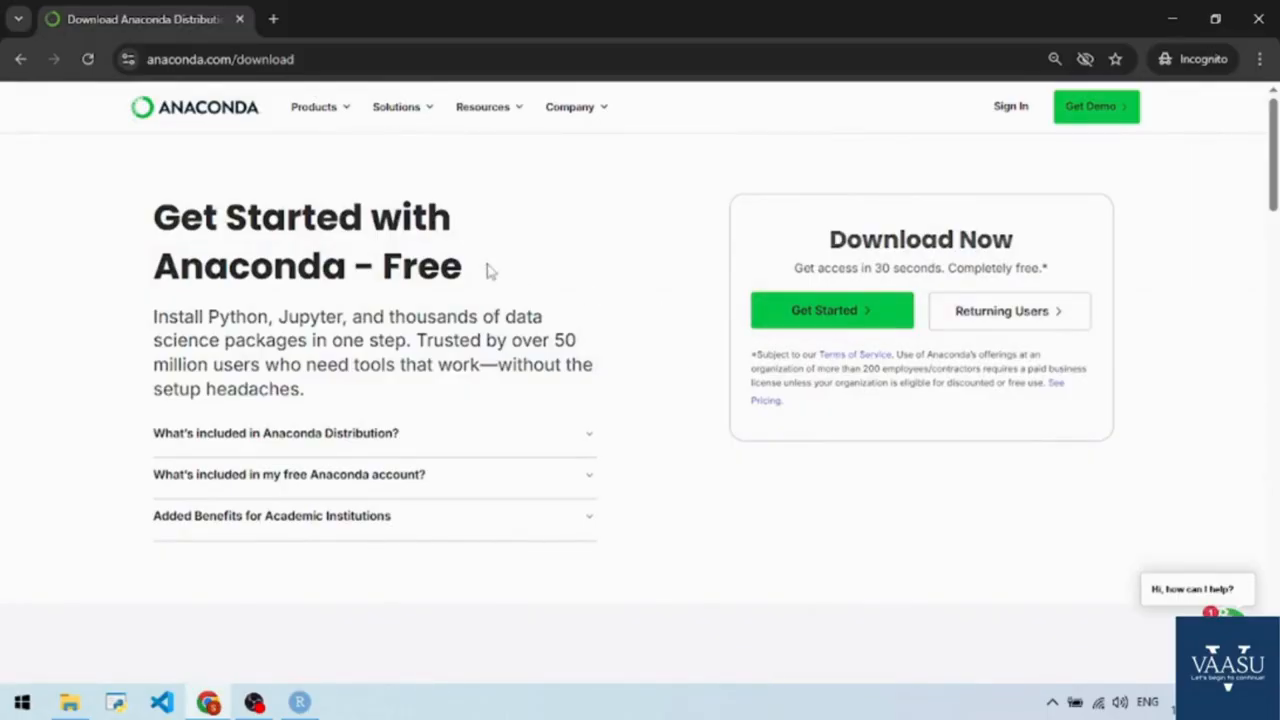
Search Google for "anaconda install" in a new tab and open the Download Anaconda Distribution result.
left_click(273, 19)
type("goo")
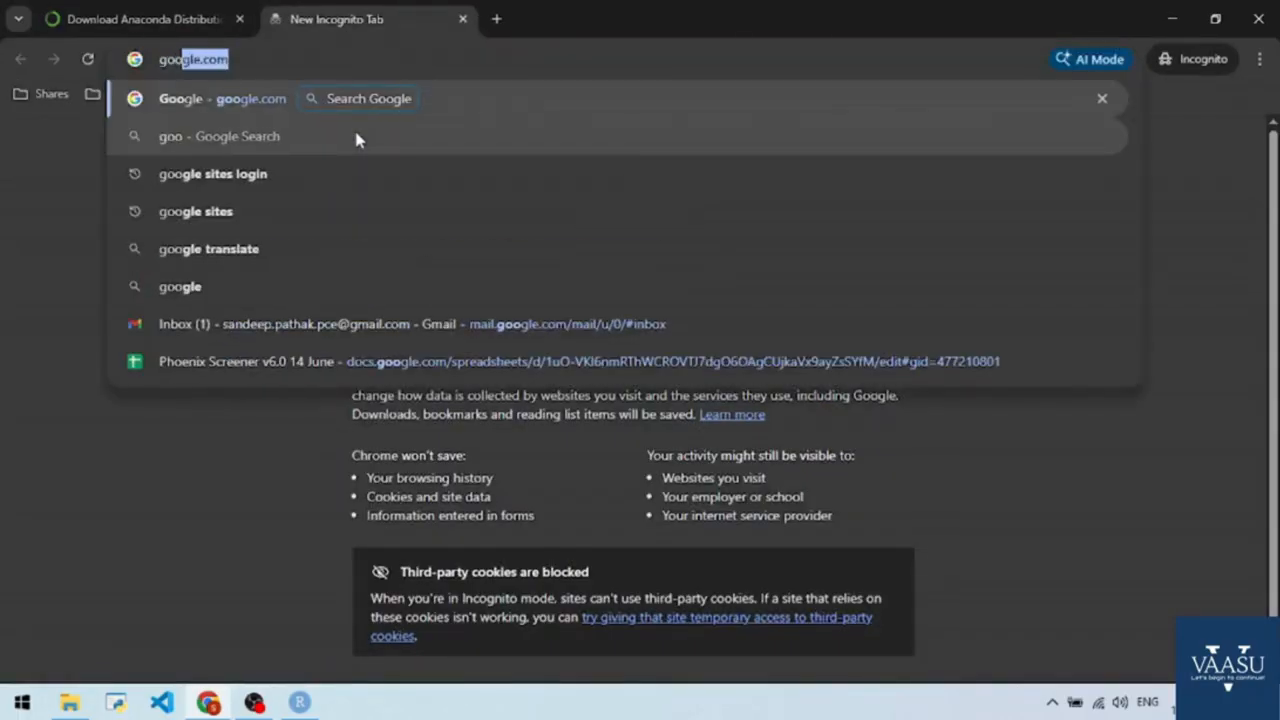
key("Return")
left_click(466, 319)
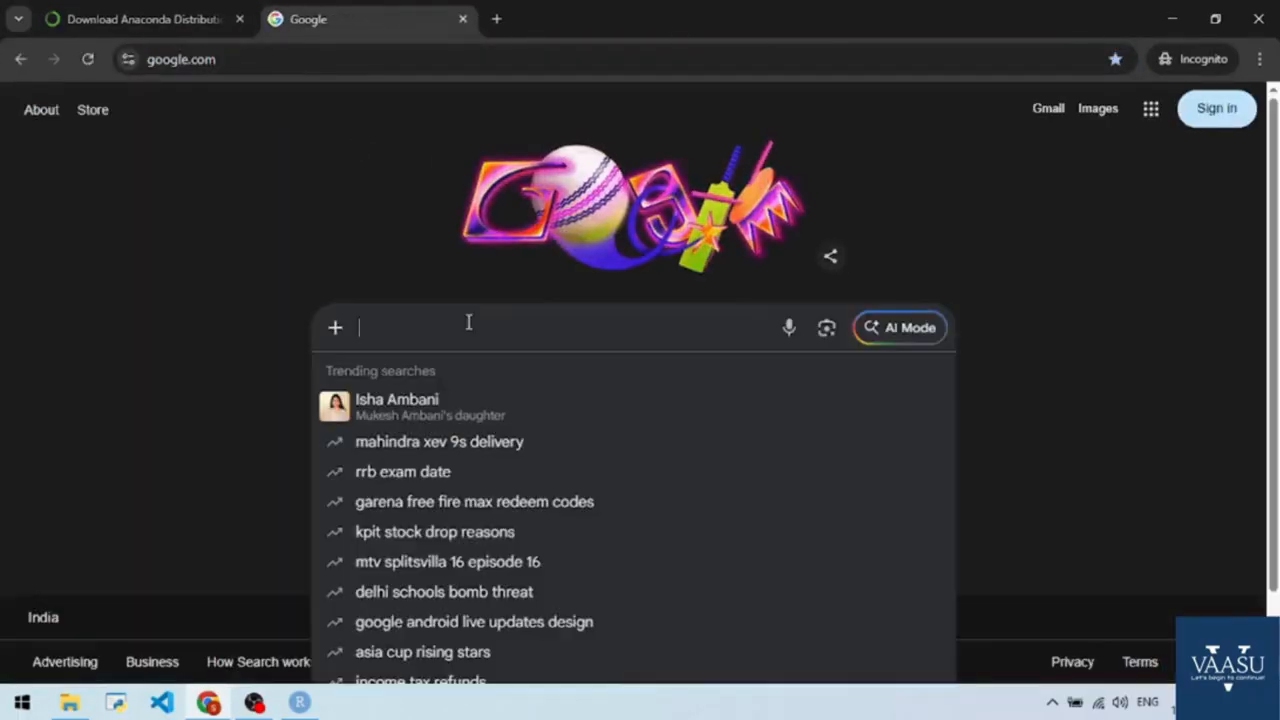
type("anna")
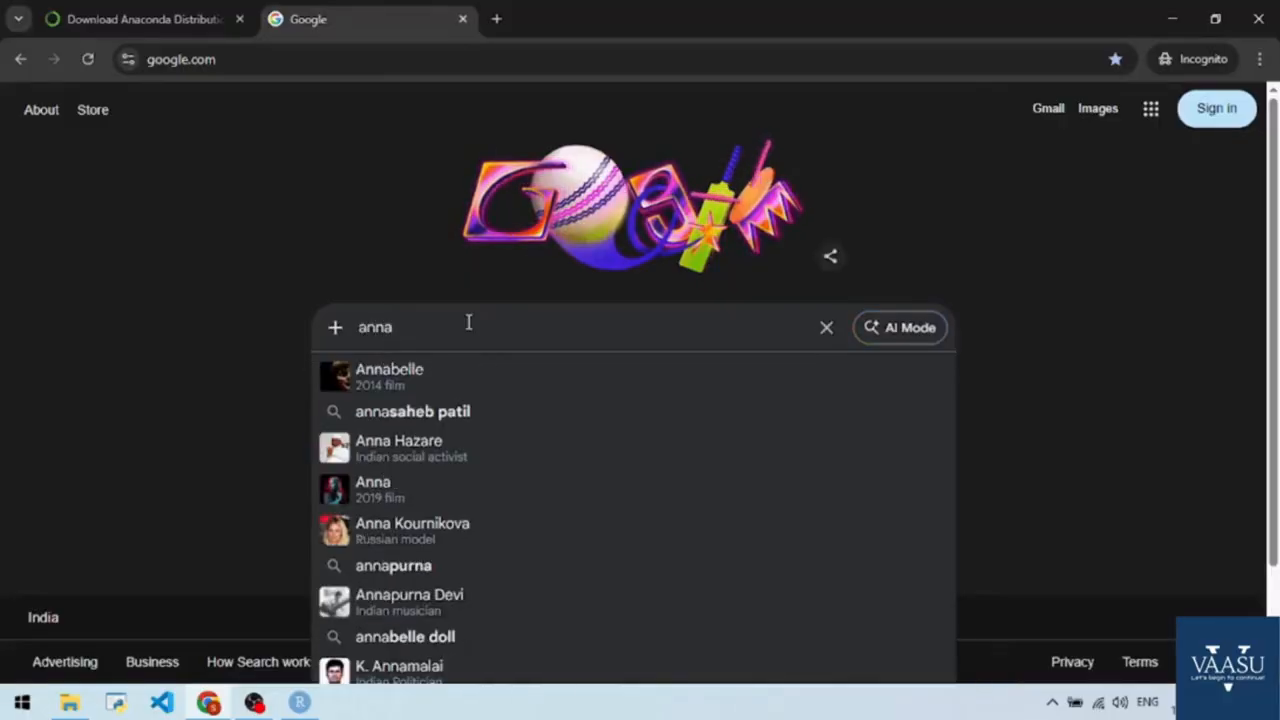
type("conda install")
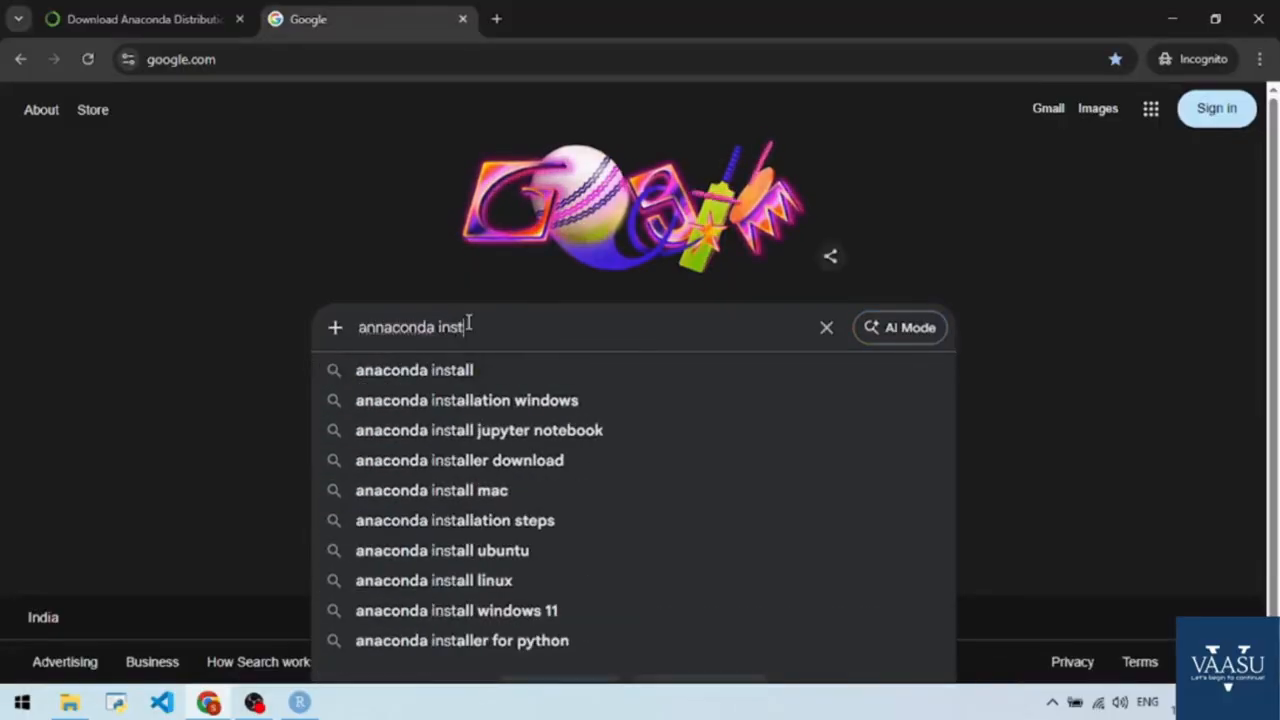
key("Down")
key("Return")
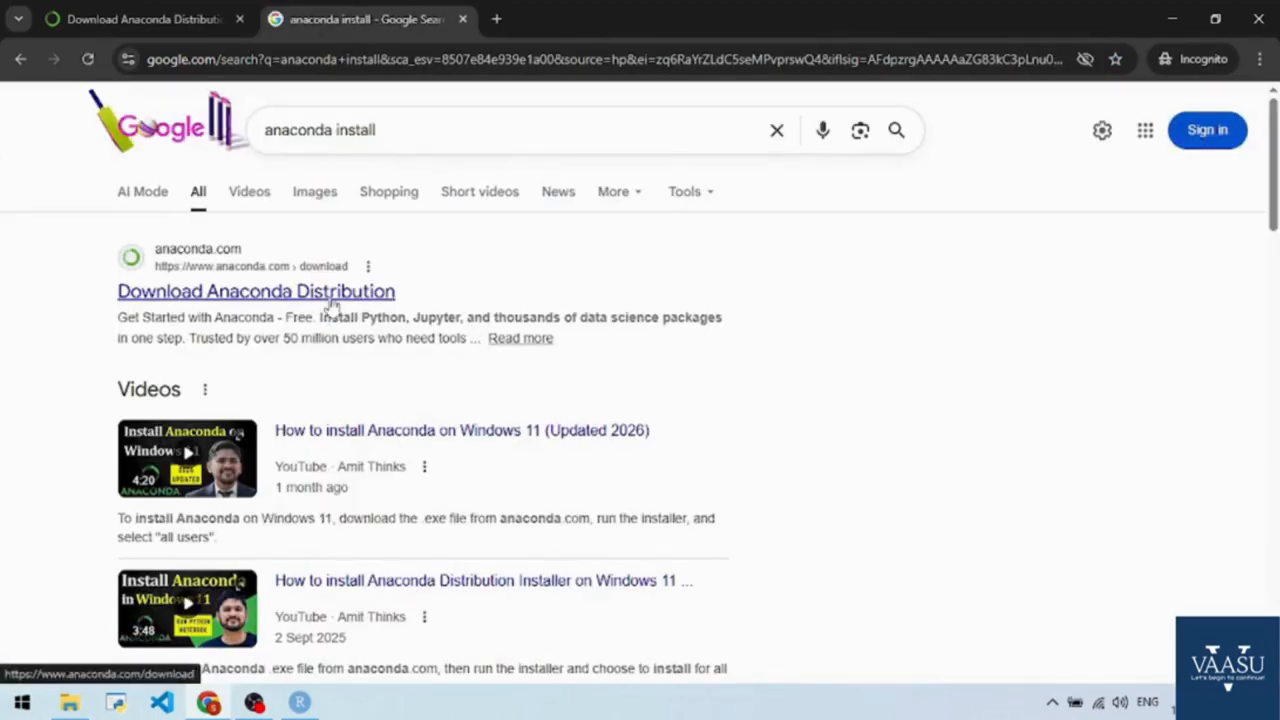
left_click(330, 293)
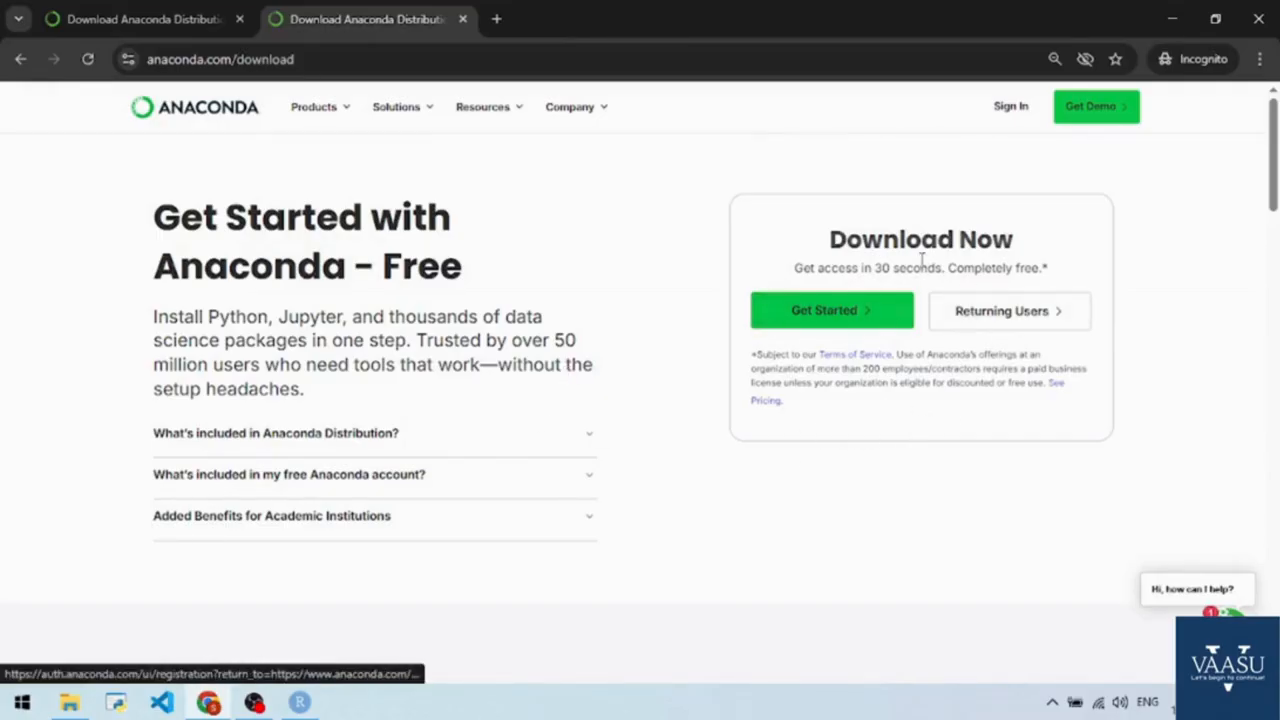
Get started with the free Anaconda download and sign up with a Google account.
scroll(709, 466, "down", 5)
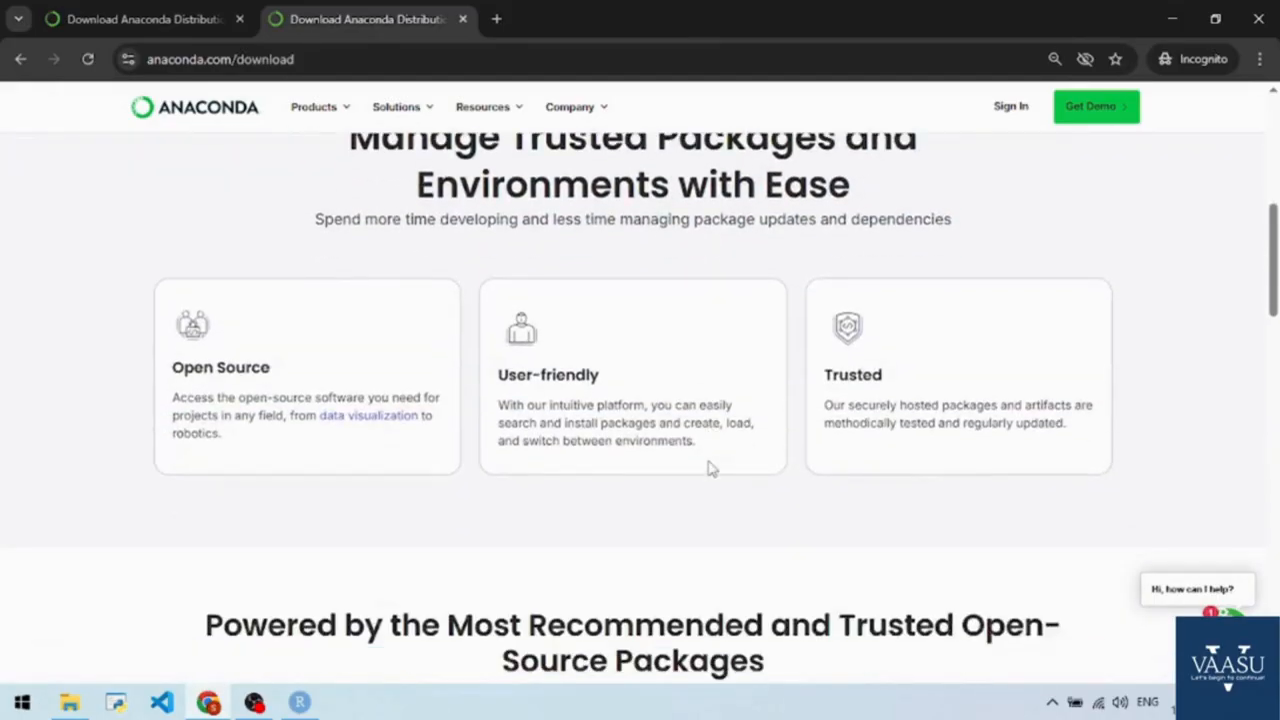
scroll(709, 466, "up", 5)
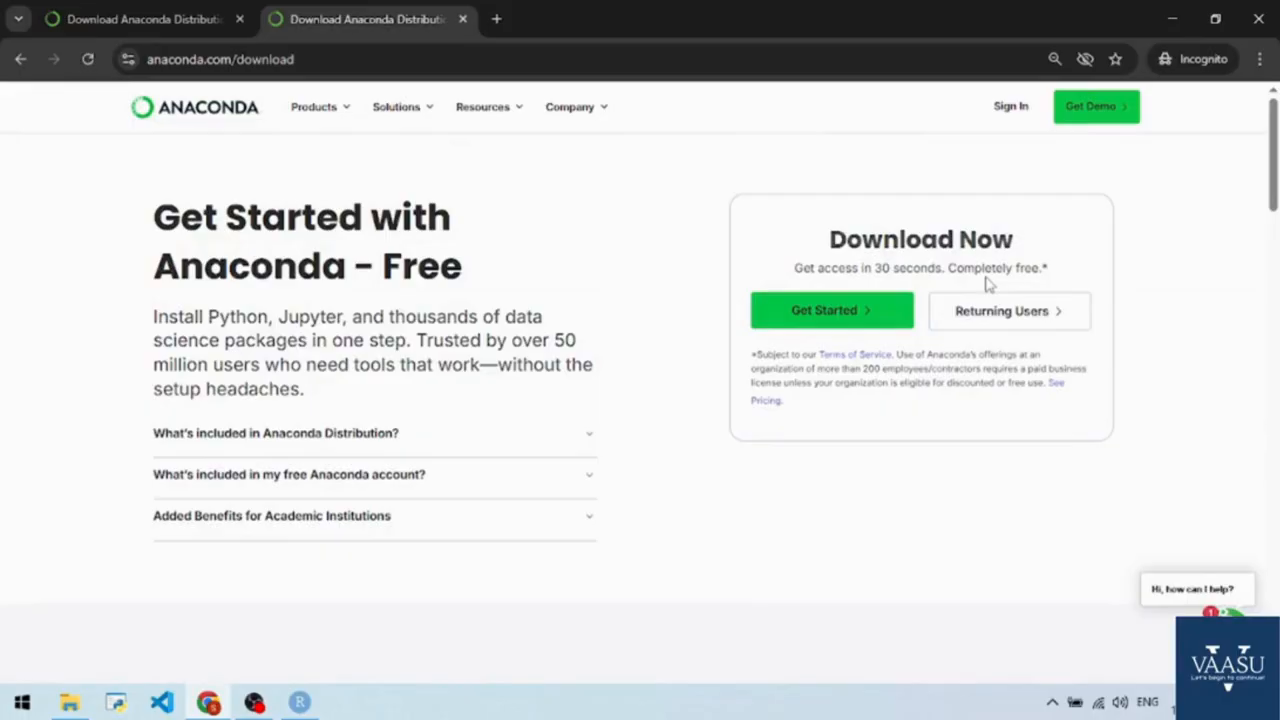
left_click(868, 316)
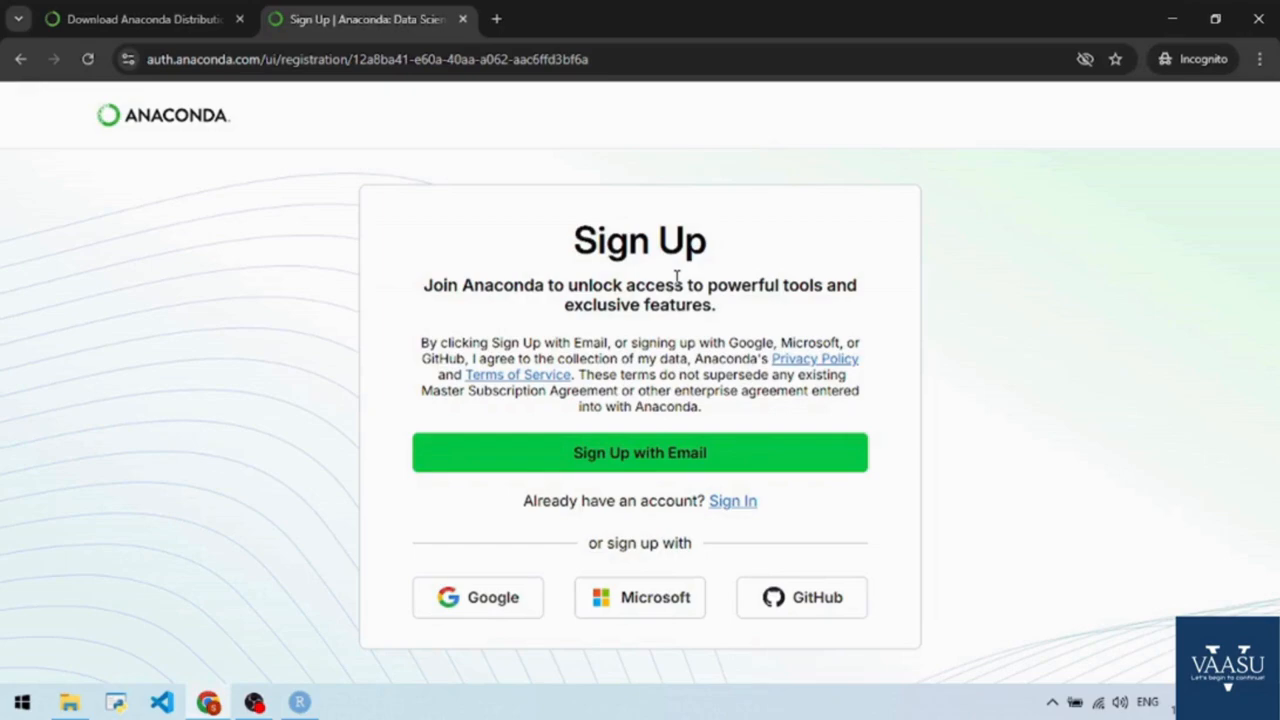
left_click(482, 605)
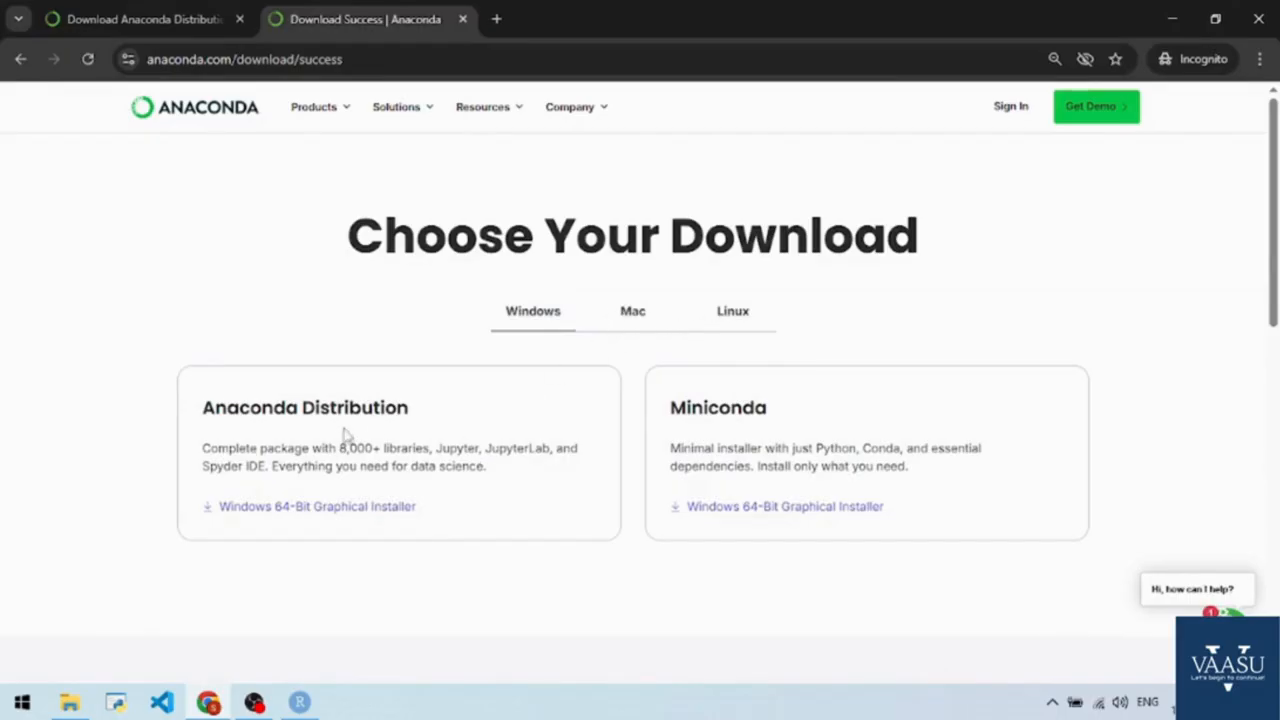
Download the Anaconda Distribution Windows 64-Bit Graphical Installer to the Downloads folder and launch it.
left_click(317, 508)
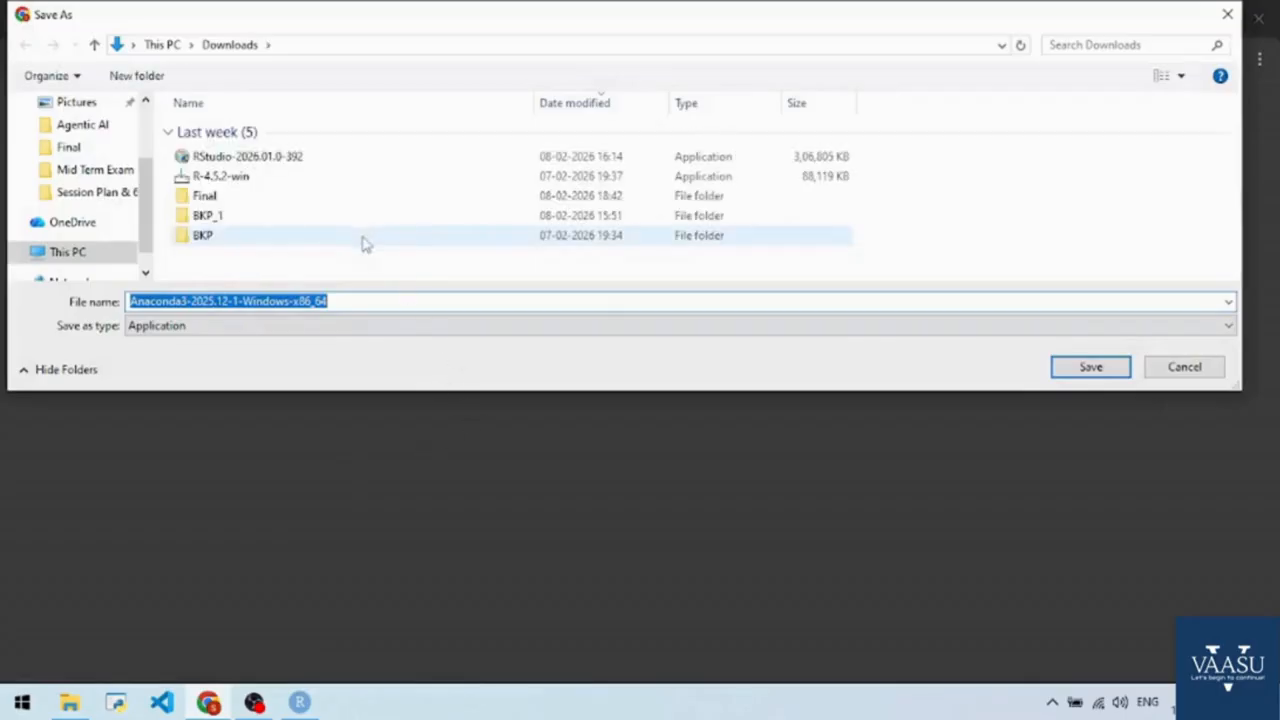
left_click(1091, 367)
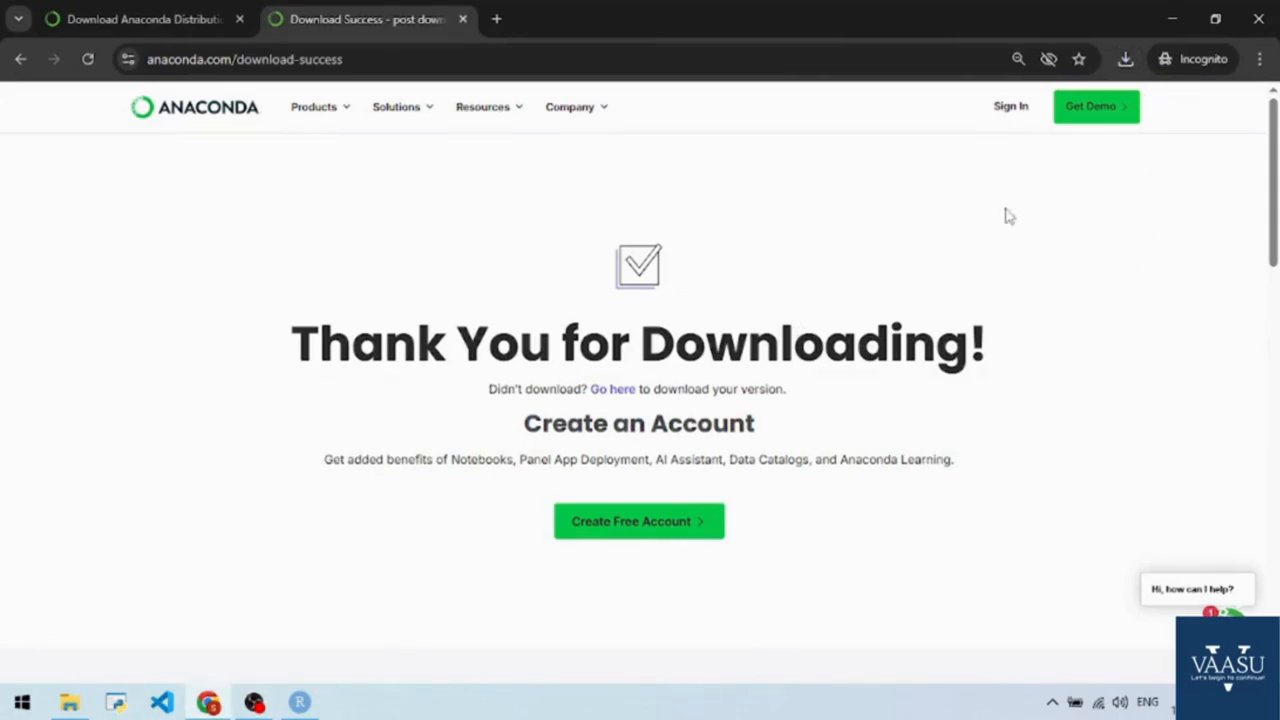
left_click(1126, 60)
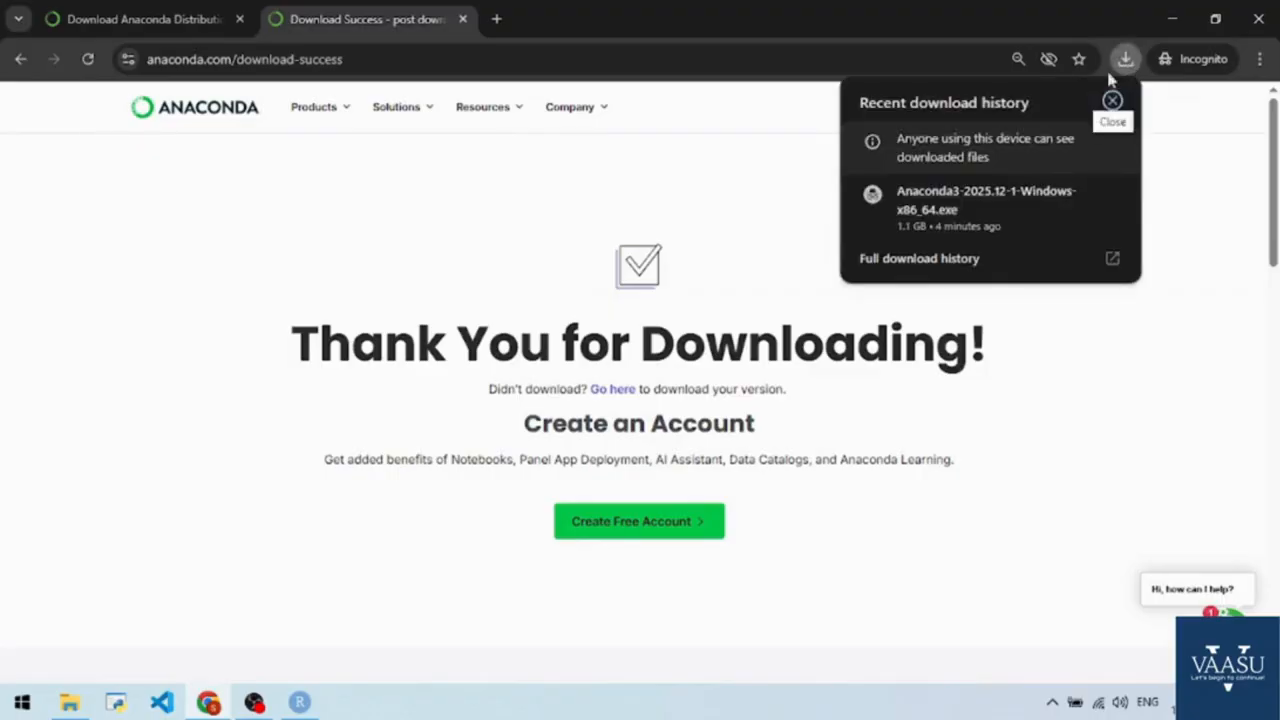
left_click(1045, 200)
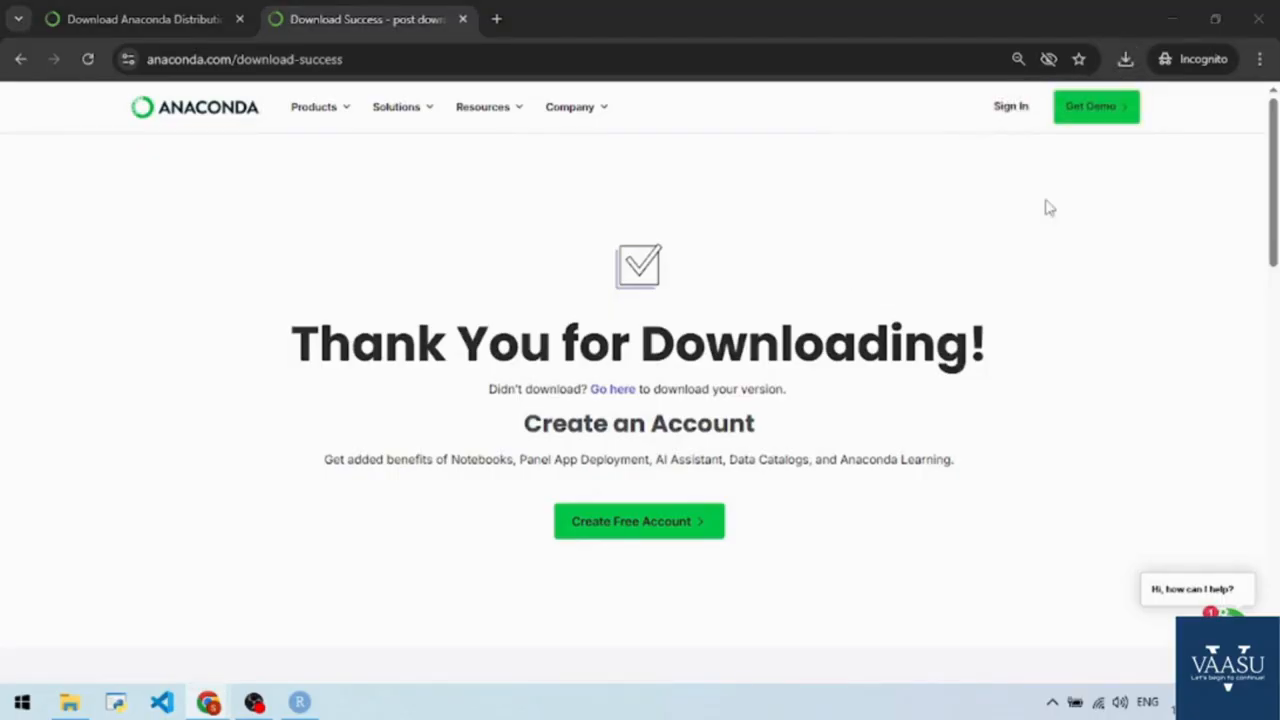
left_click(950, 249)
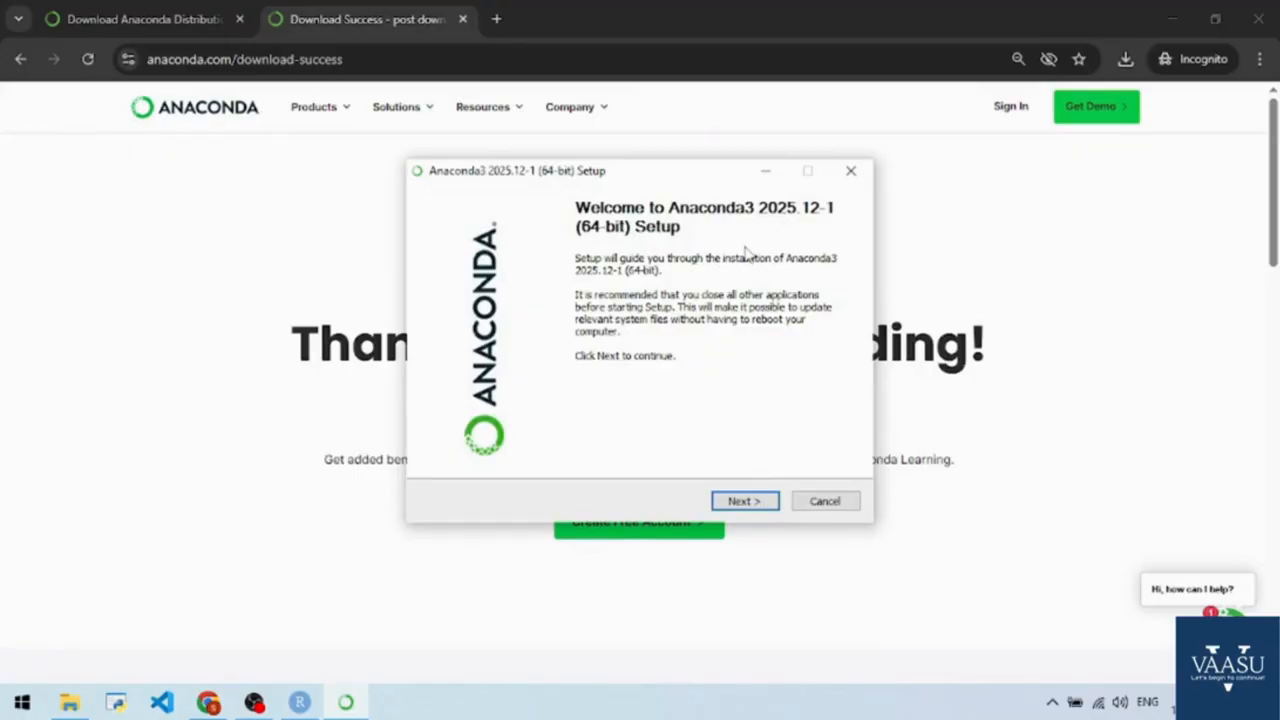
Start the Anaconda3 setup, accept the license agreement and choose the Just Me installation type.
left_click(745, 502)
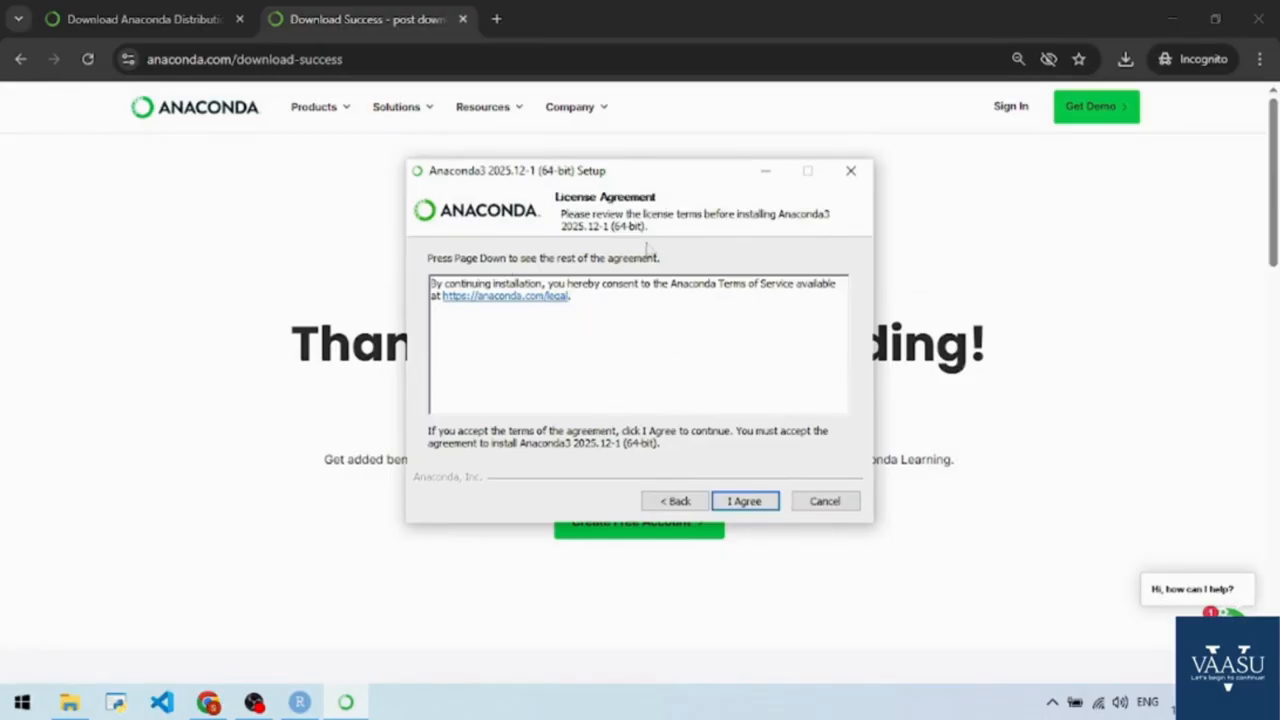
left_click(741, 502)
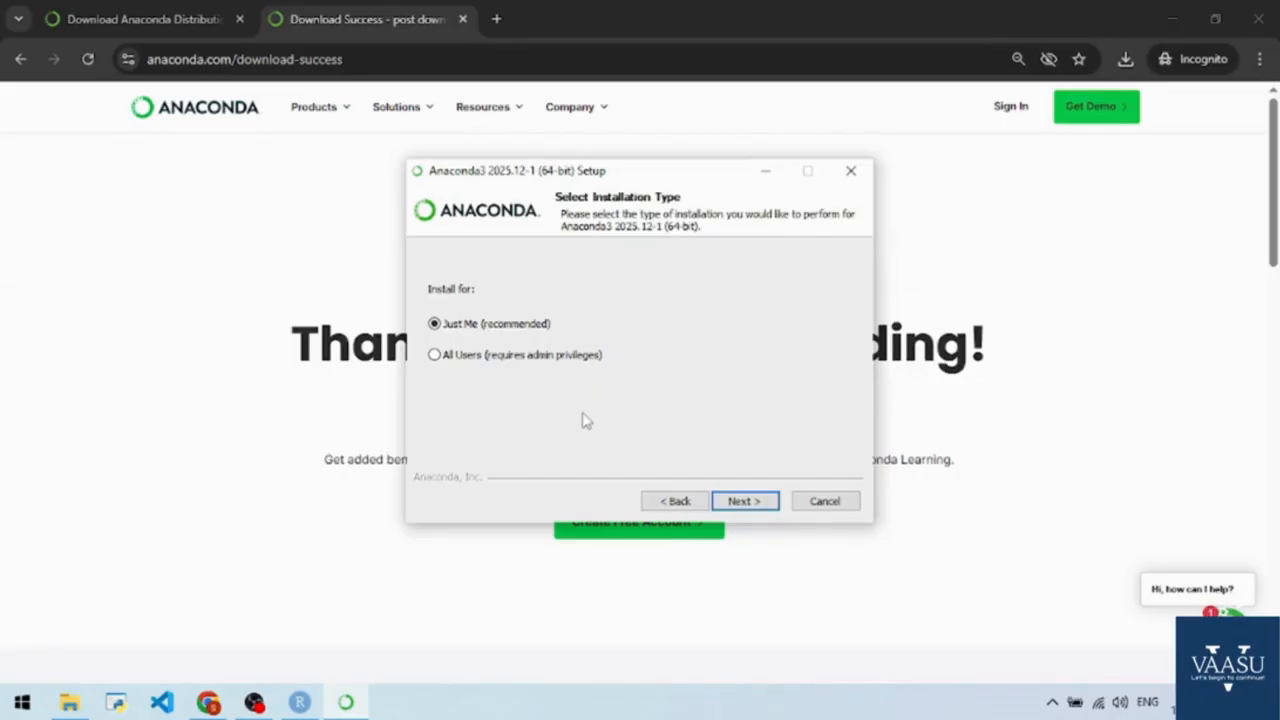
left_click(745, 501)
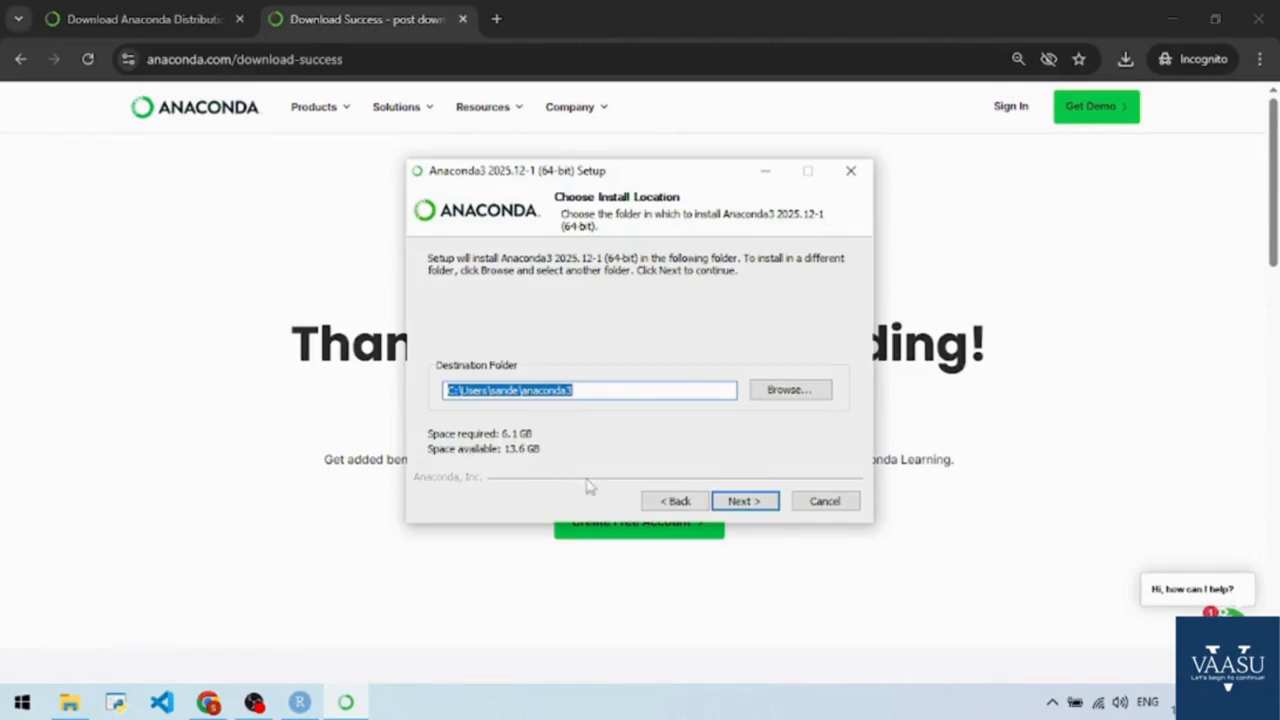
Set the destination folder name to anaconda4 inside the user directory and continue to the advanced installation options.
left_click(743, 501)
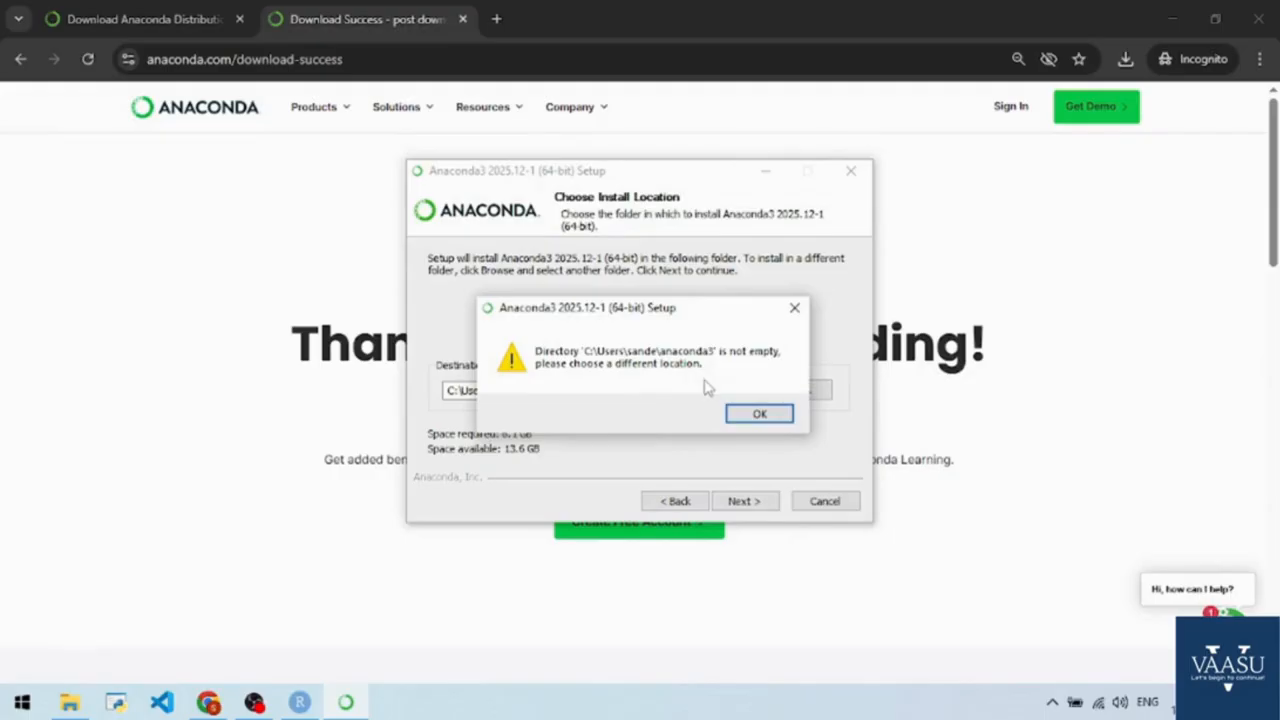
left_click(756, 412)
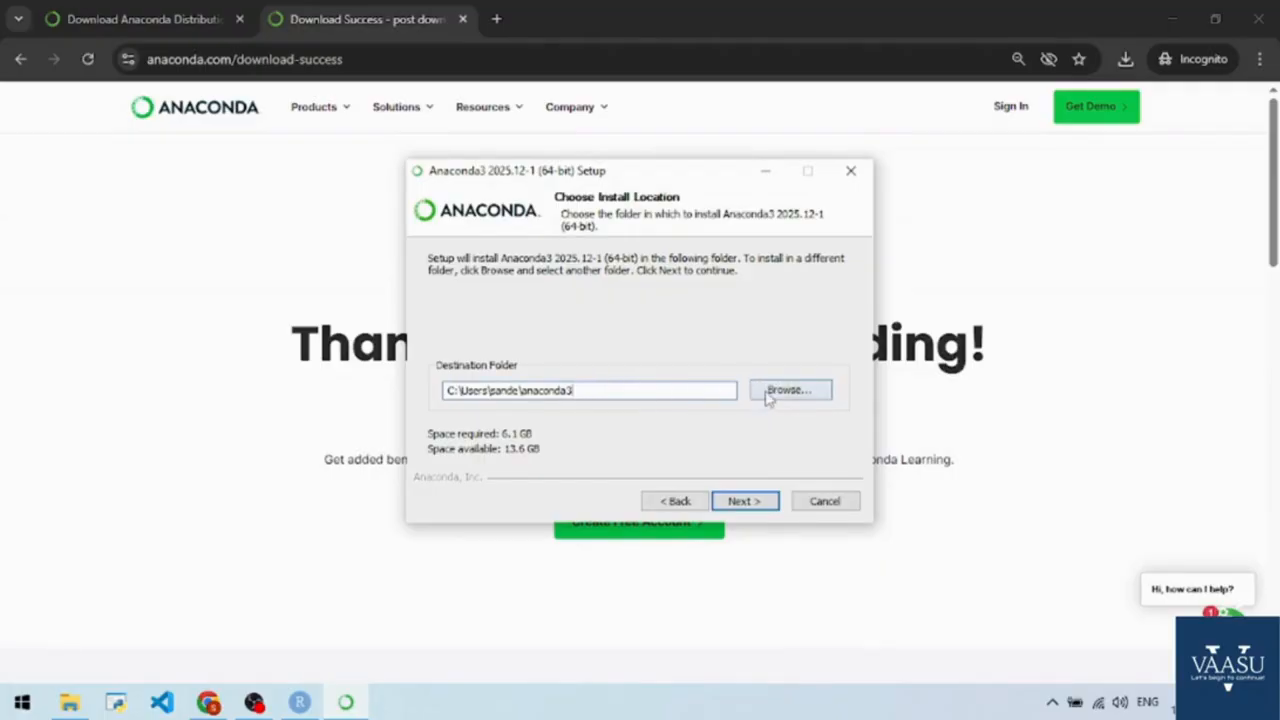
key("BackSpace")
type("4")
left_click(745, 501)
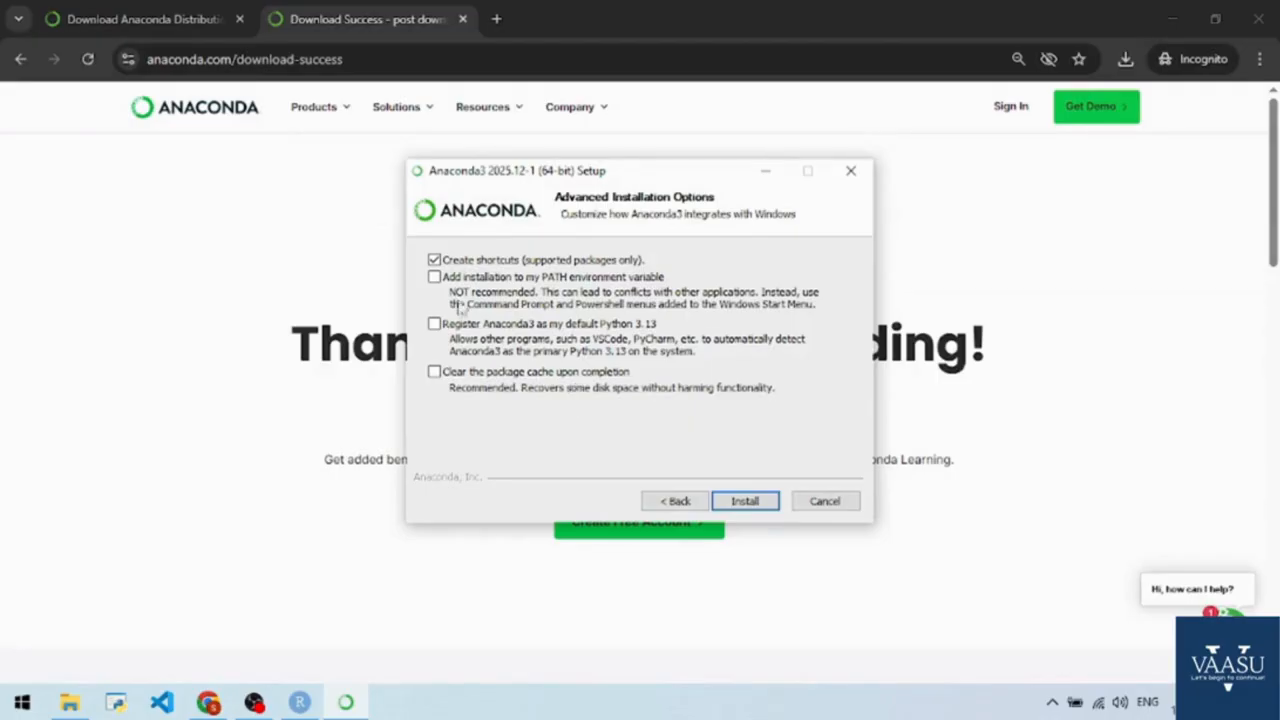
Add the installation to the PATH environment variable, leave Anaconda3 unregistered as the default Python 3.13, and start the installation.
left_click(434, 277)
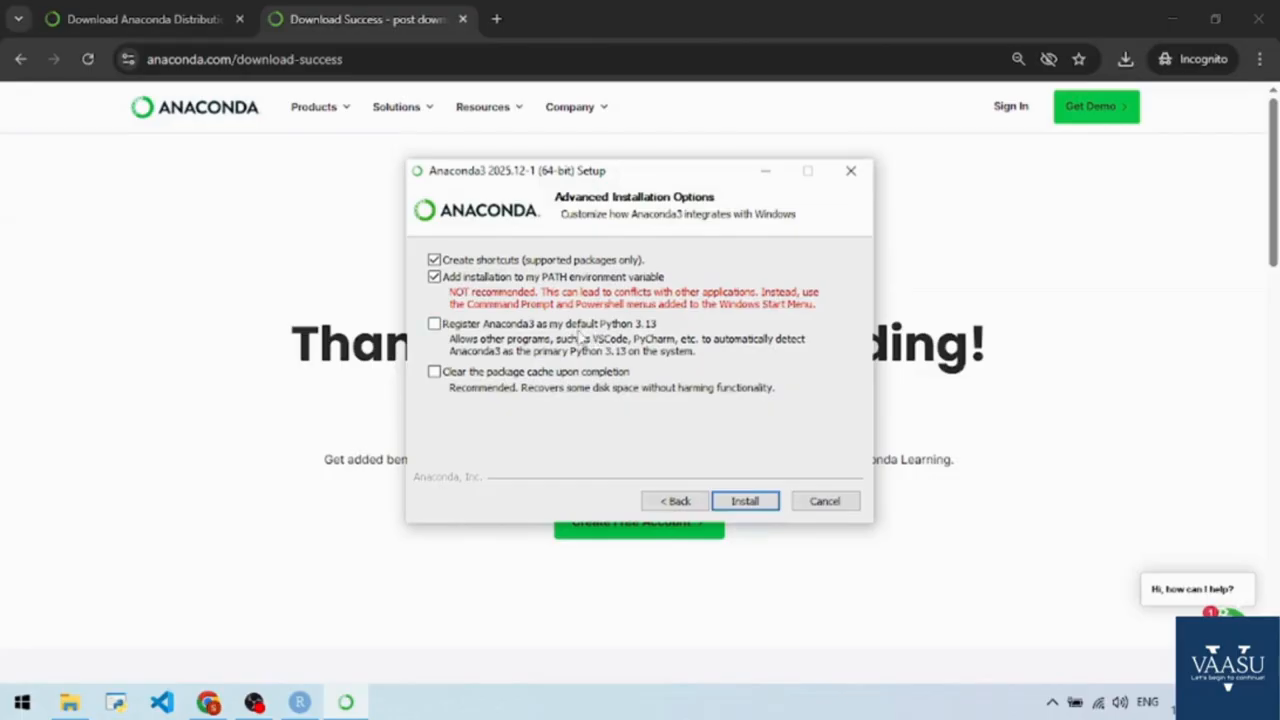
left_click(436, 325)
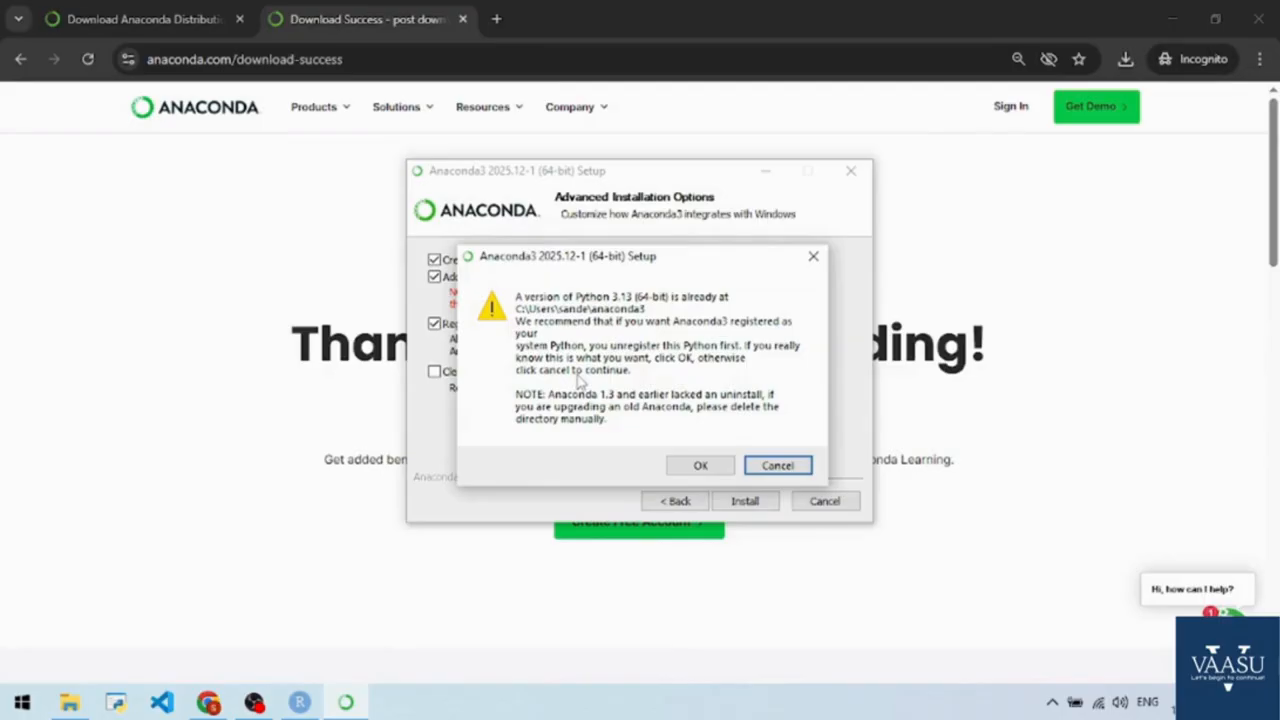
left_click(772, 468)
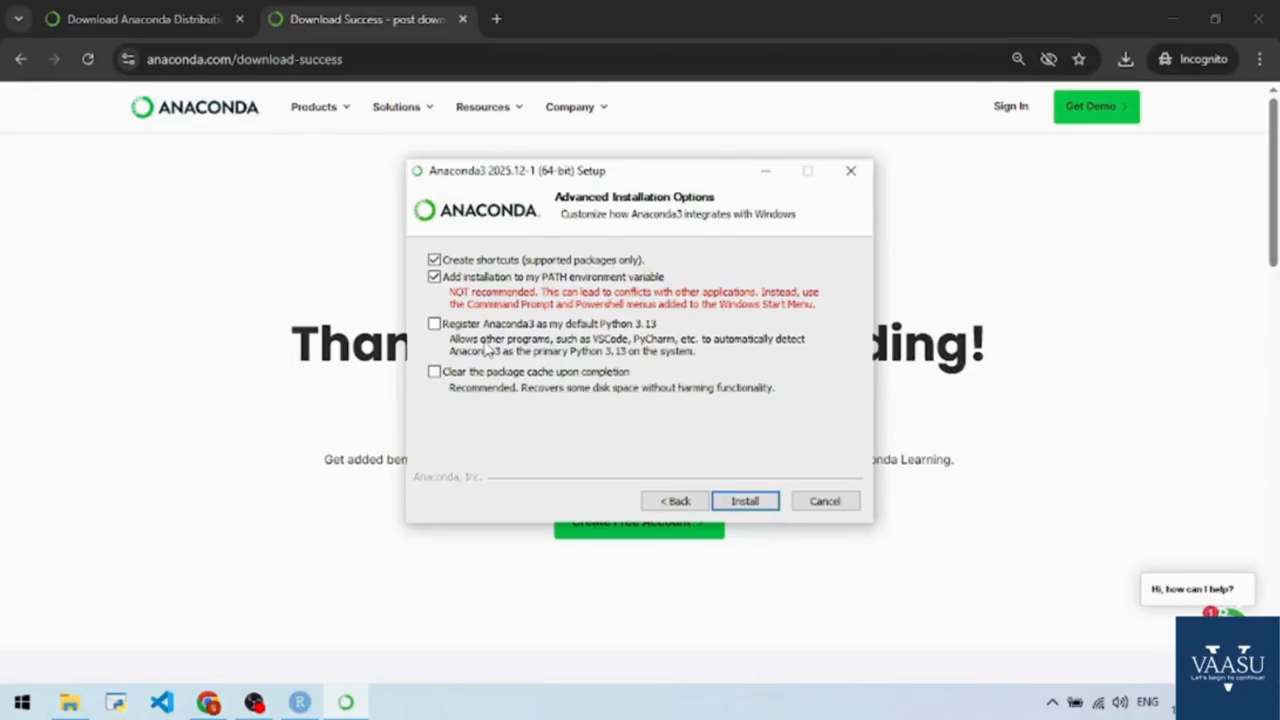
left_click(757, 508)
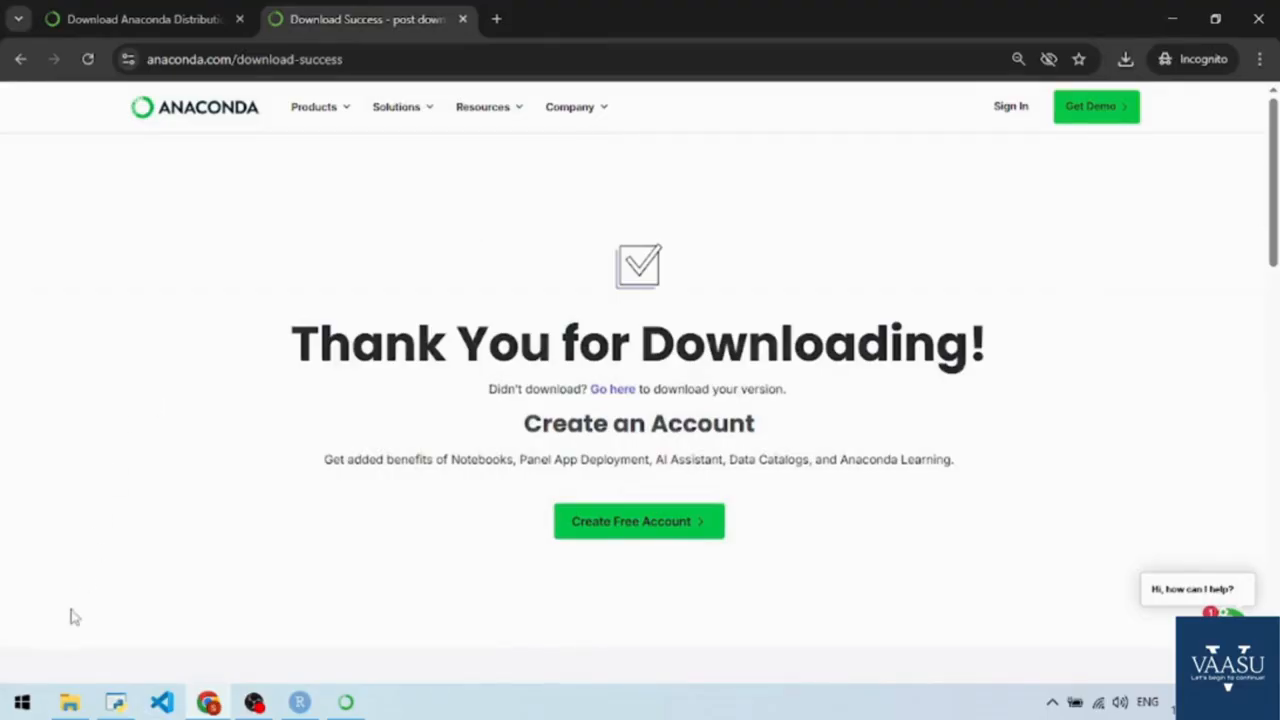
Search Windows for Anaconda, open Anaconda Navigator and bring its window to the front.
key("super")
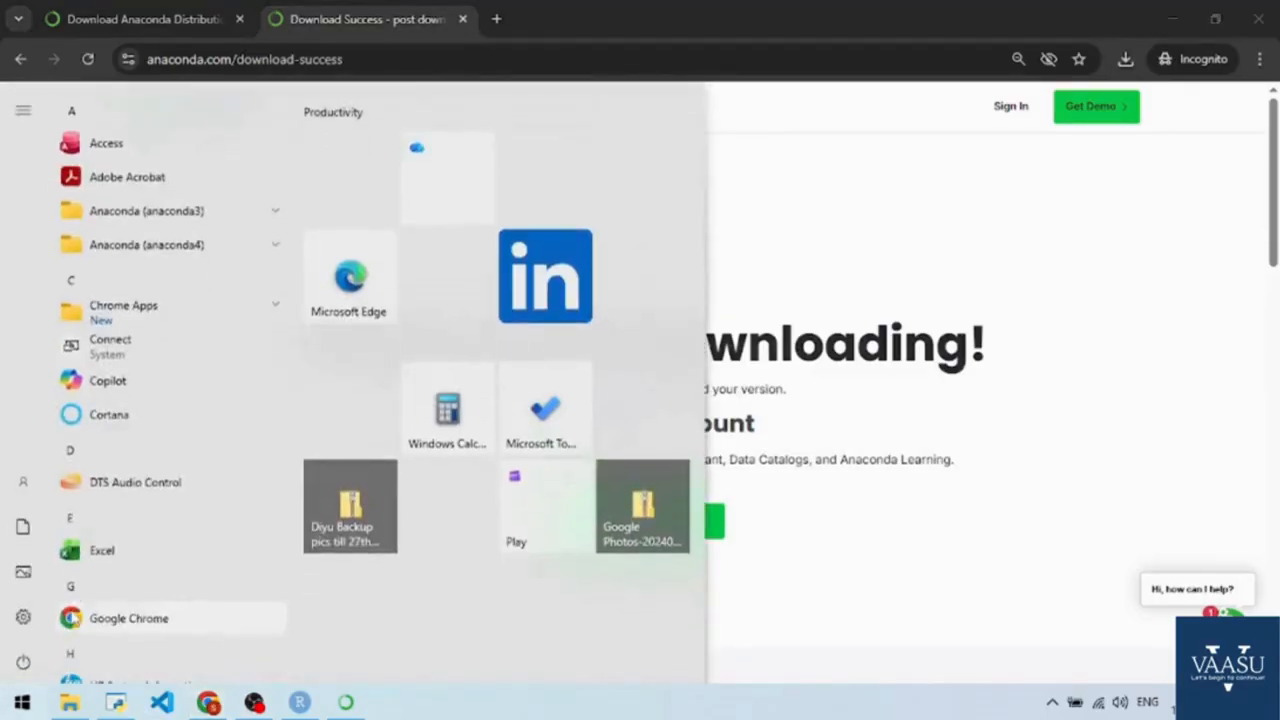
type("annaco")
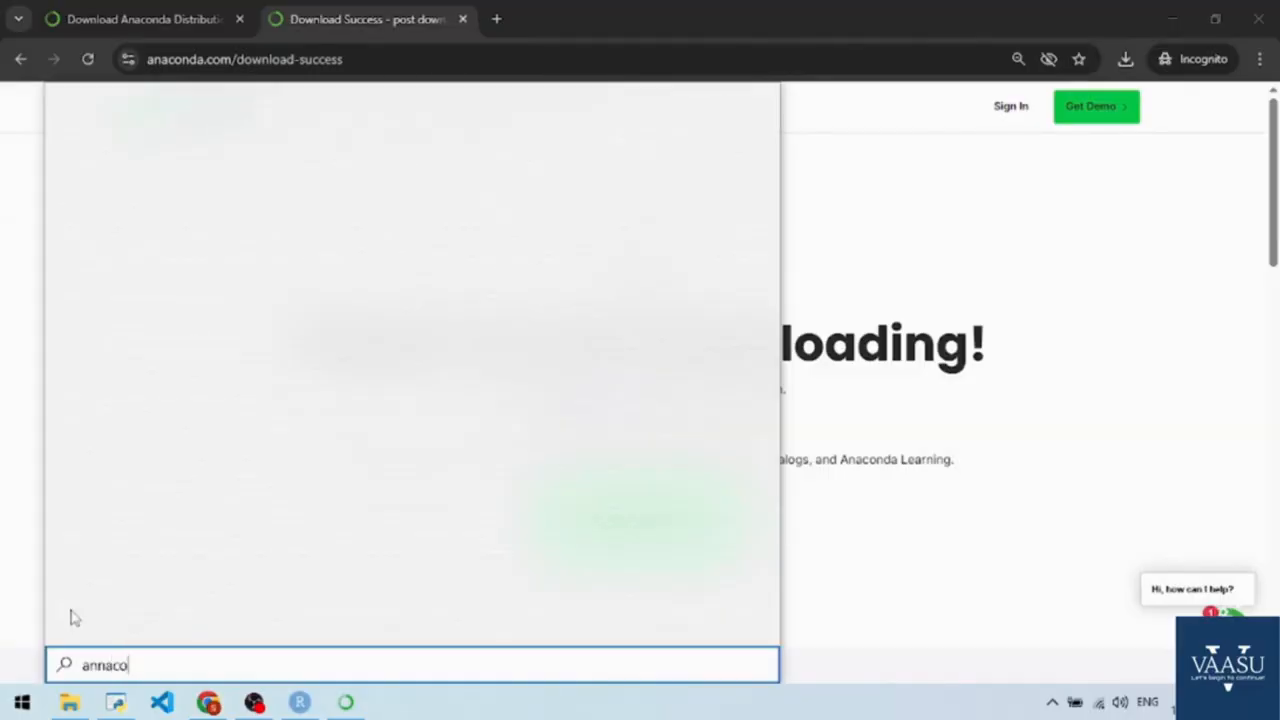
type("n")
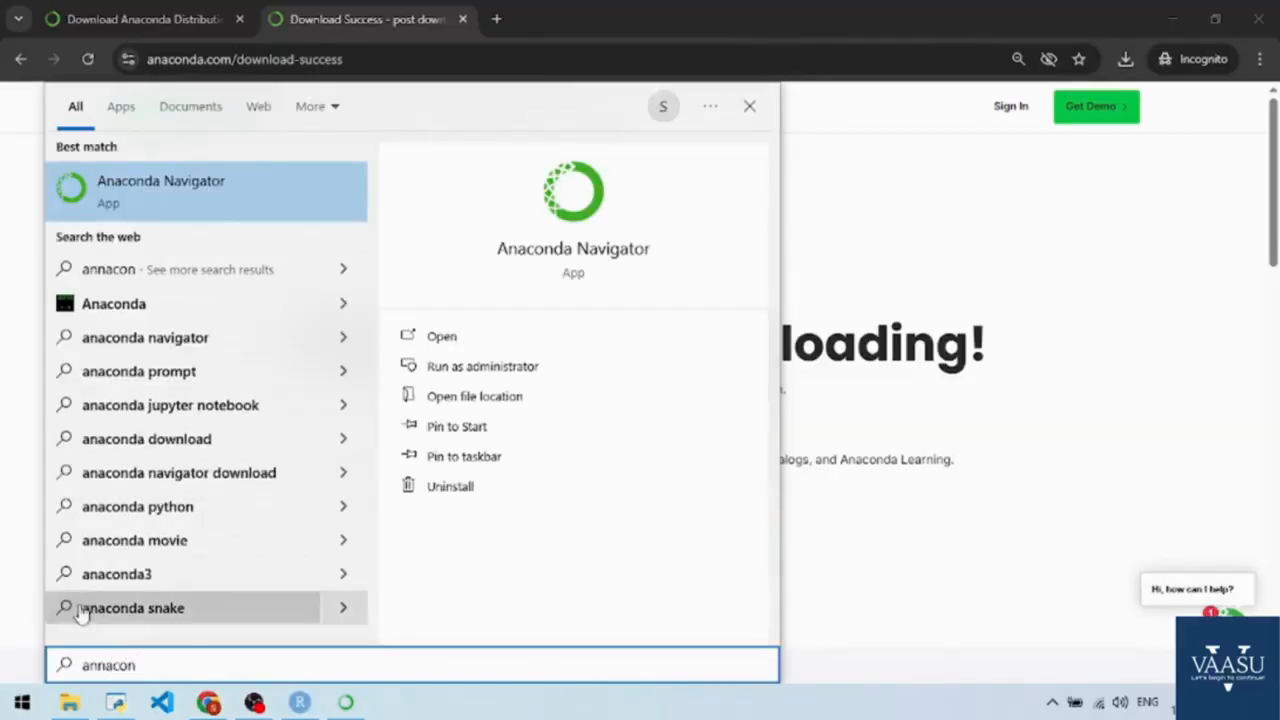
left_click(126, 198)
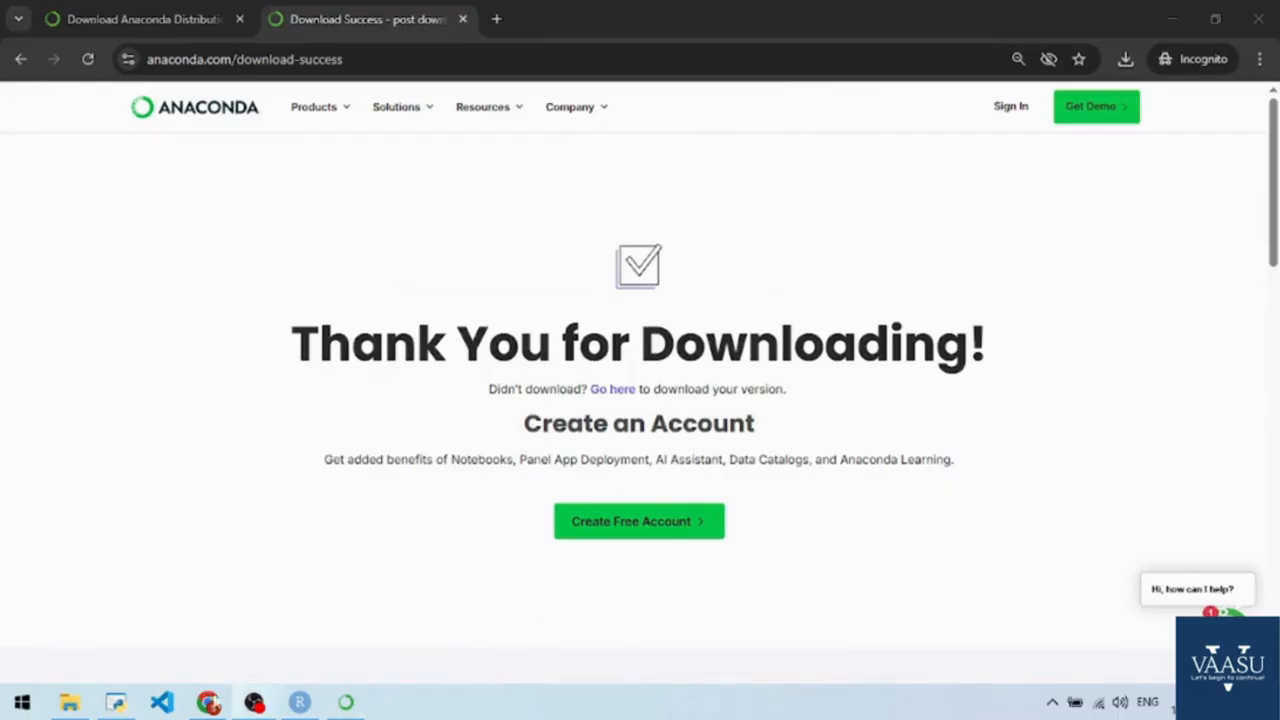
left_click(116, 704)
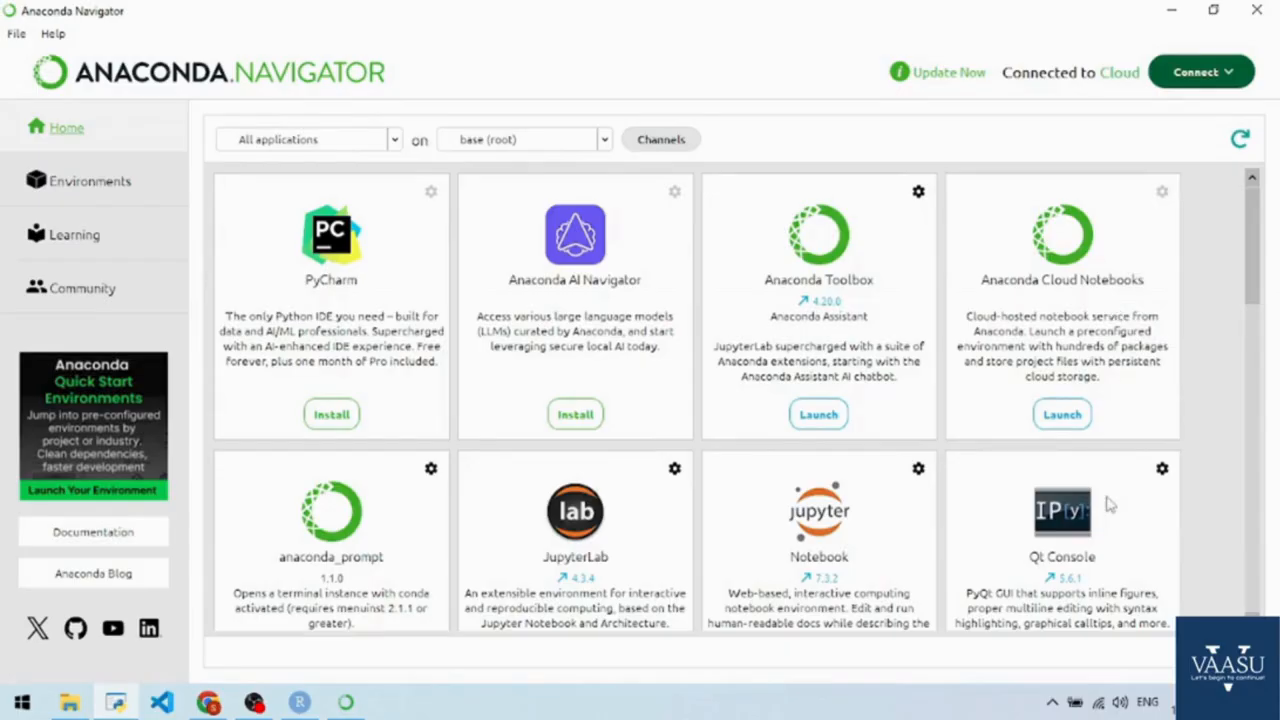
Find the Jupyter Notebook application in Anaconda Navigator's base (root) environment and launch it.
scroll(1050, 495, "down", 5)
scroll(820, 402, "up", 5)
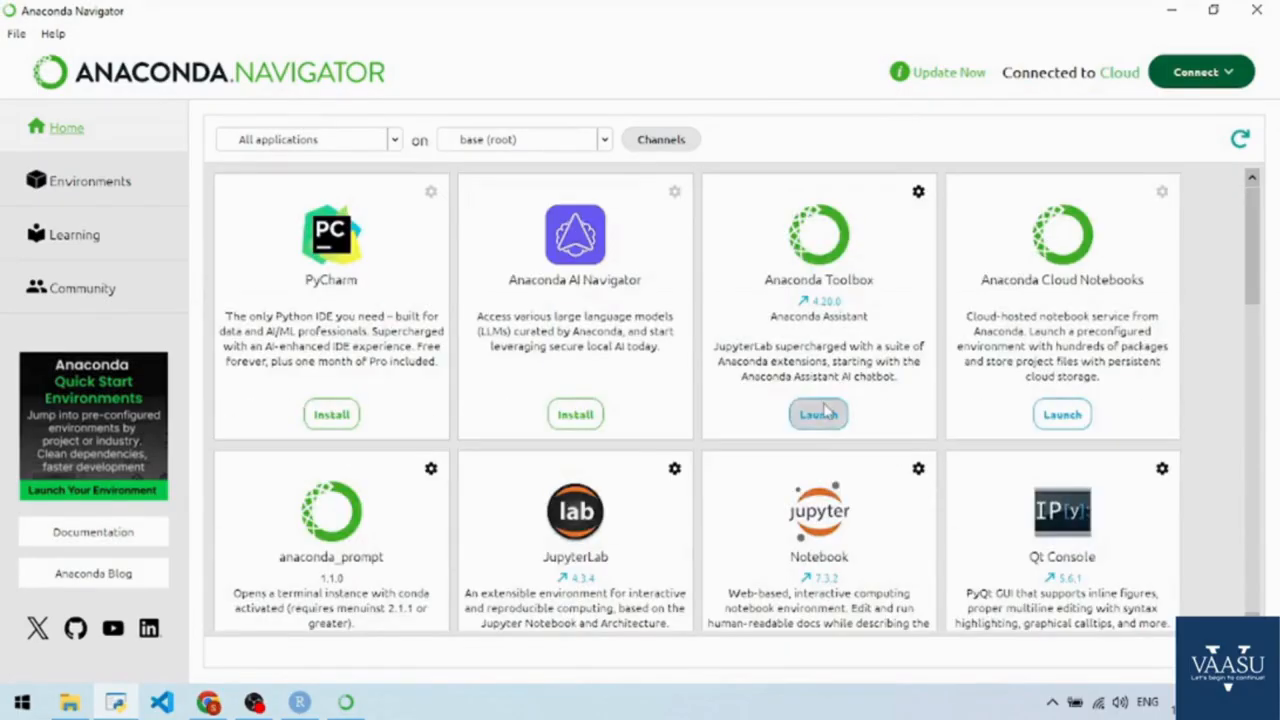
scroll(1255, 275, "down", 1)
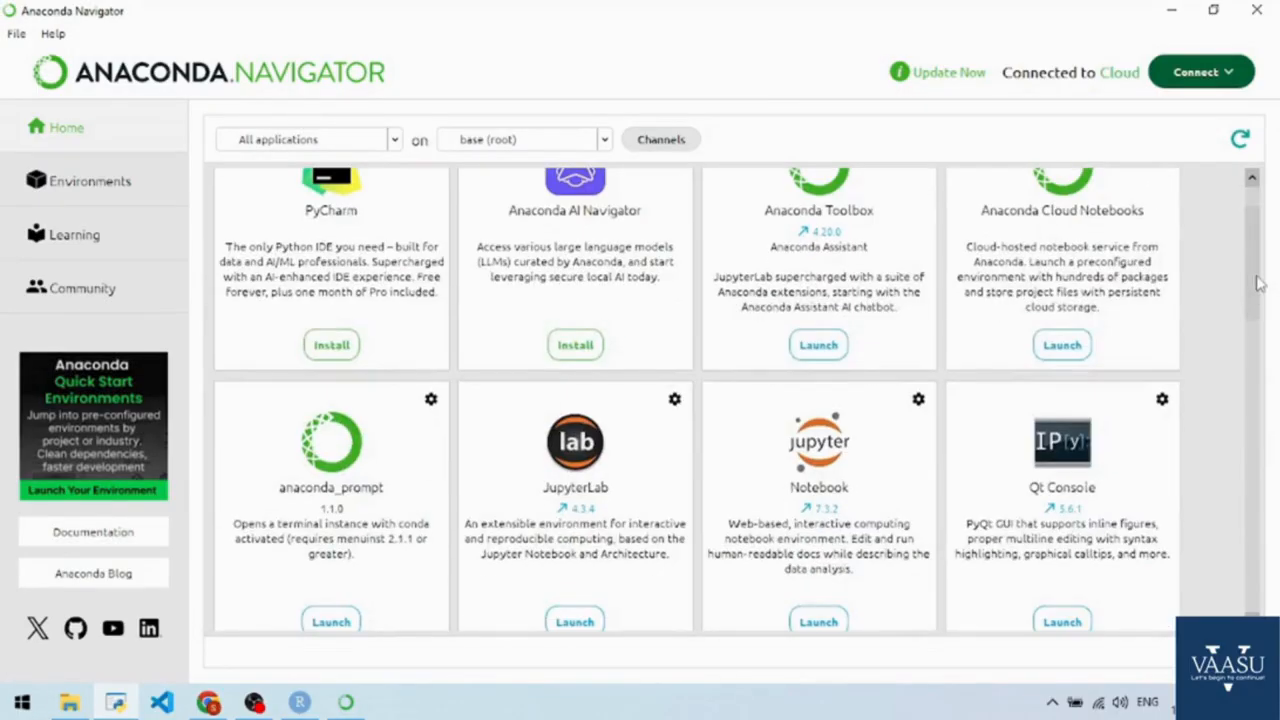
scroll(1258, 298, "down", 1)
left_click(818, 534)
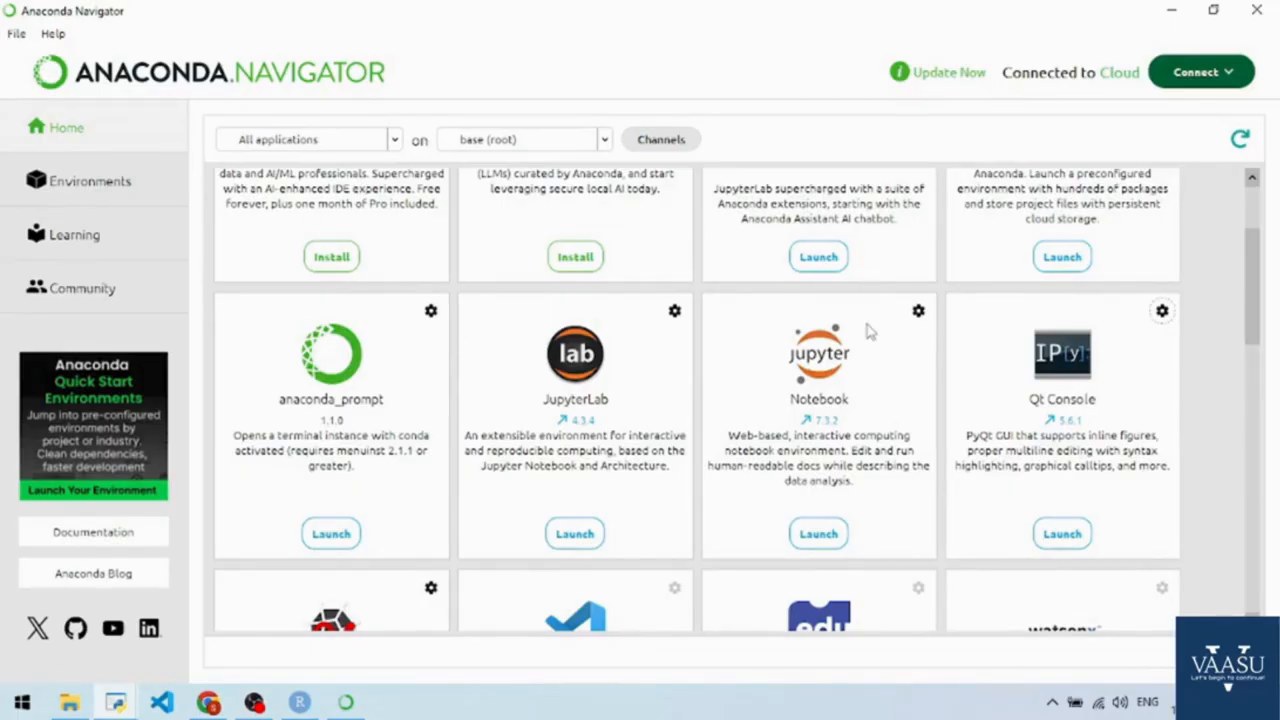
left_click(830, 532)
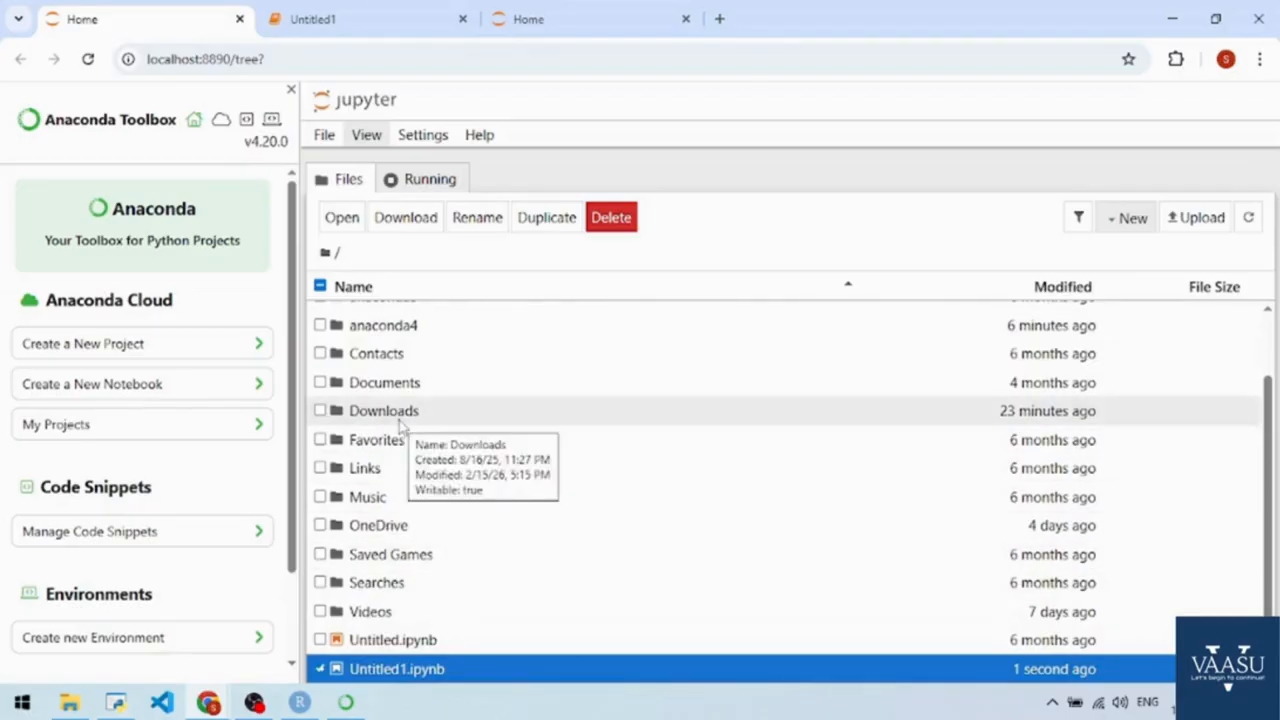
Create a new folder in the Jupyter root directory and name it My Python Codes.
scroll(400, 422, "up", 2)
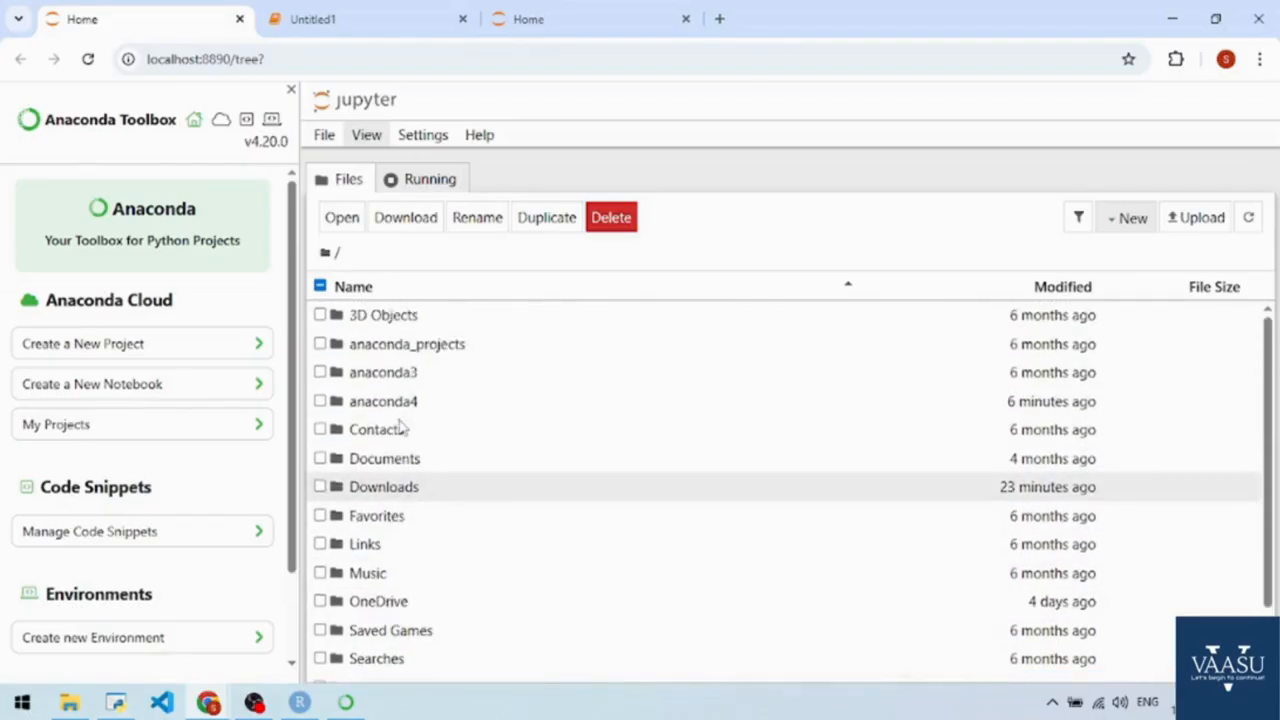
left_click(1135, 228)
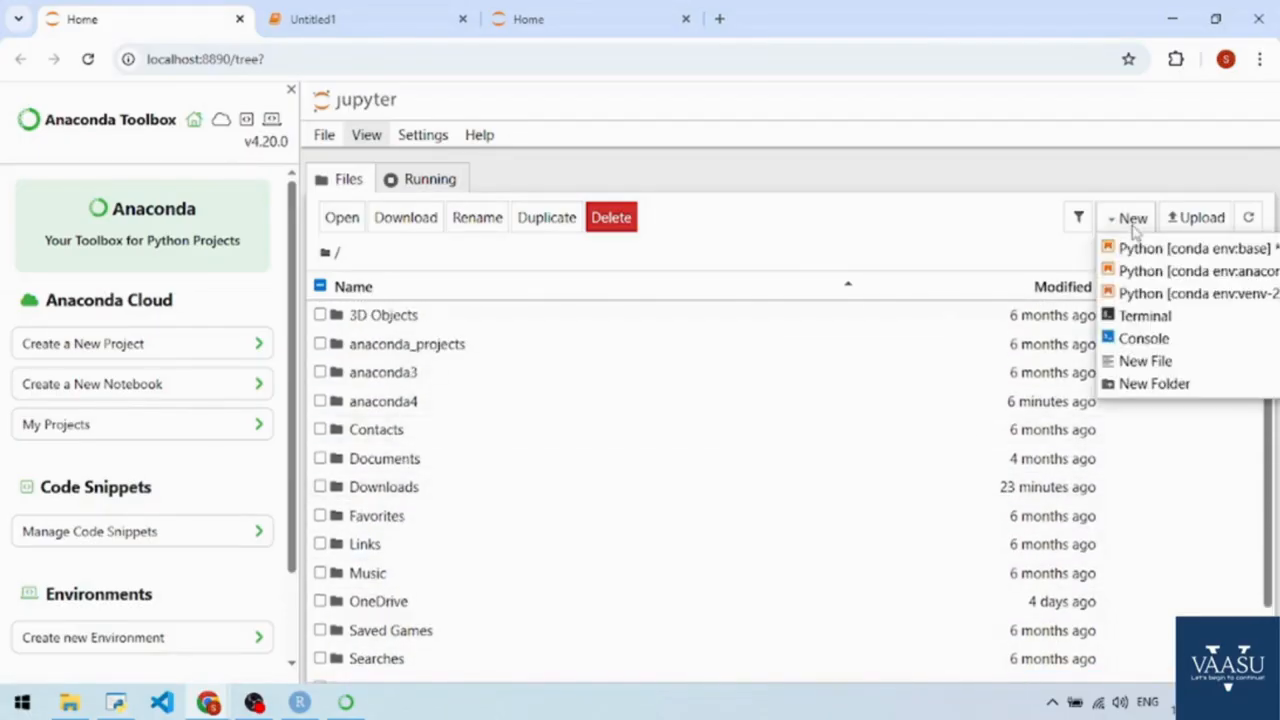
left_click(1168, 384)
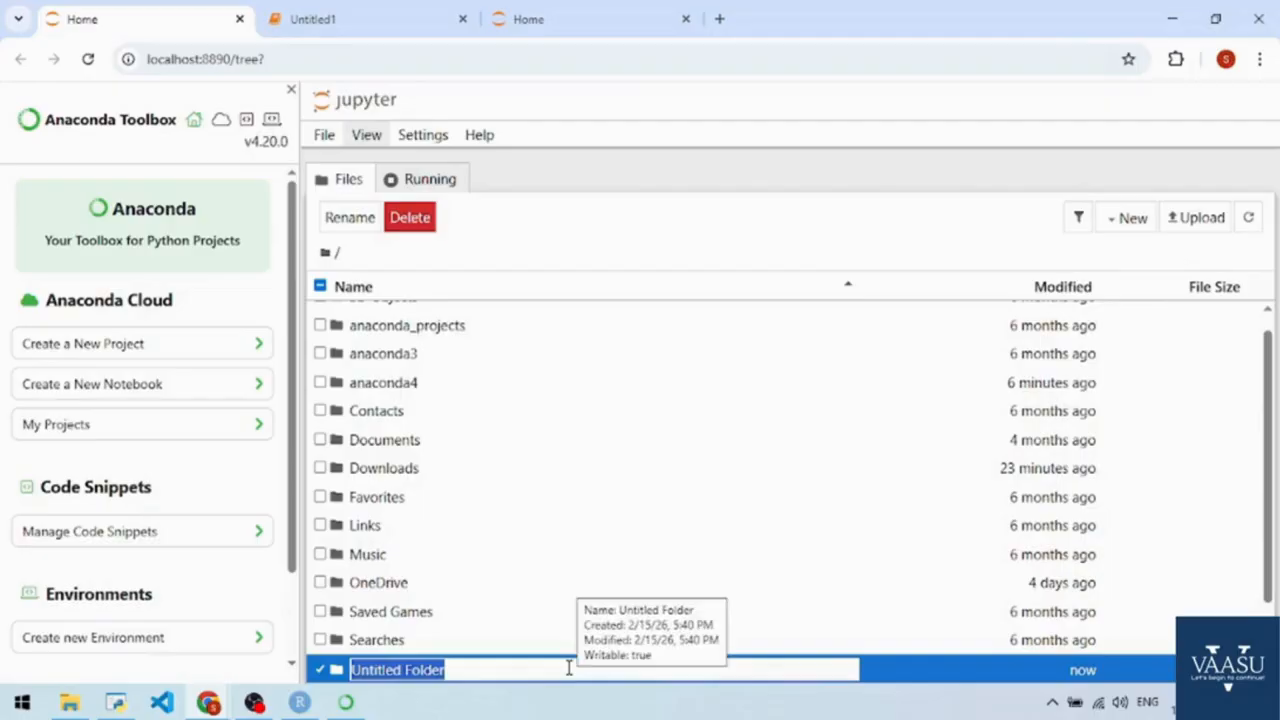
type("My ")
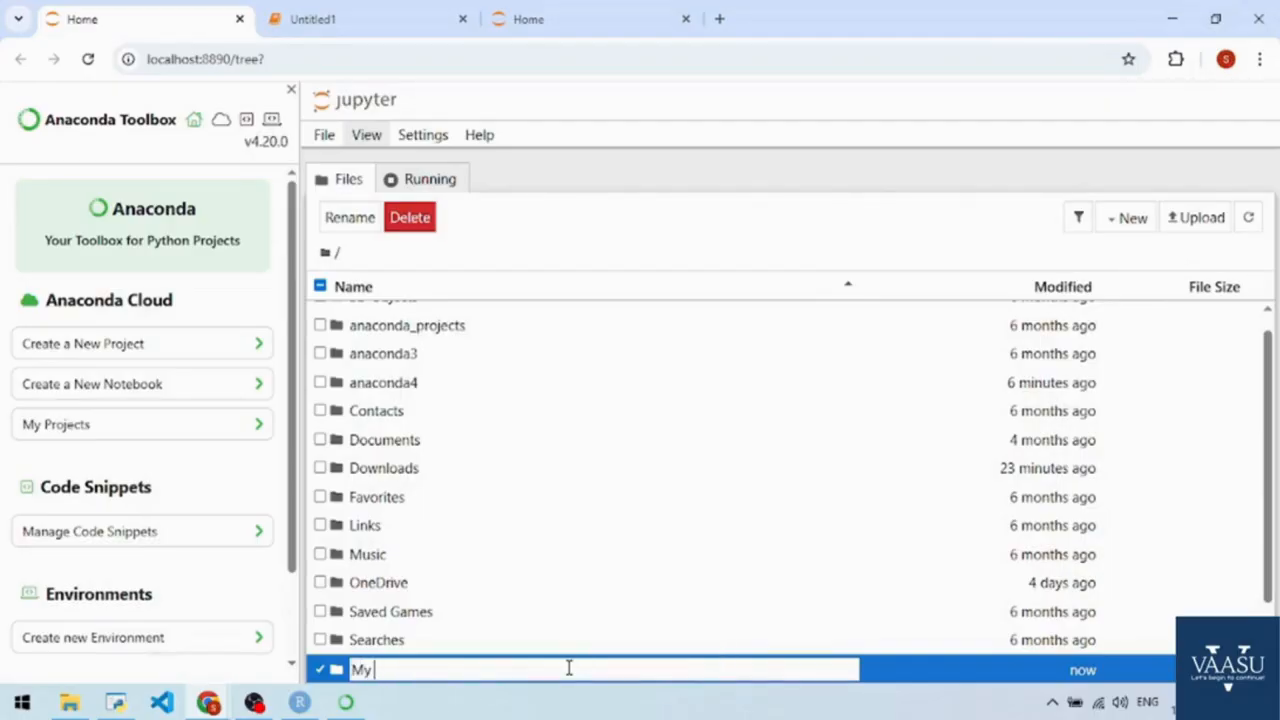
type("Python Codes")
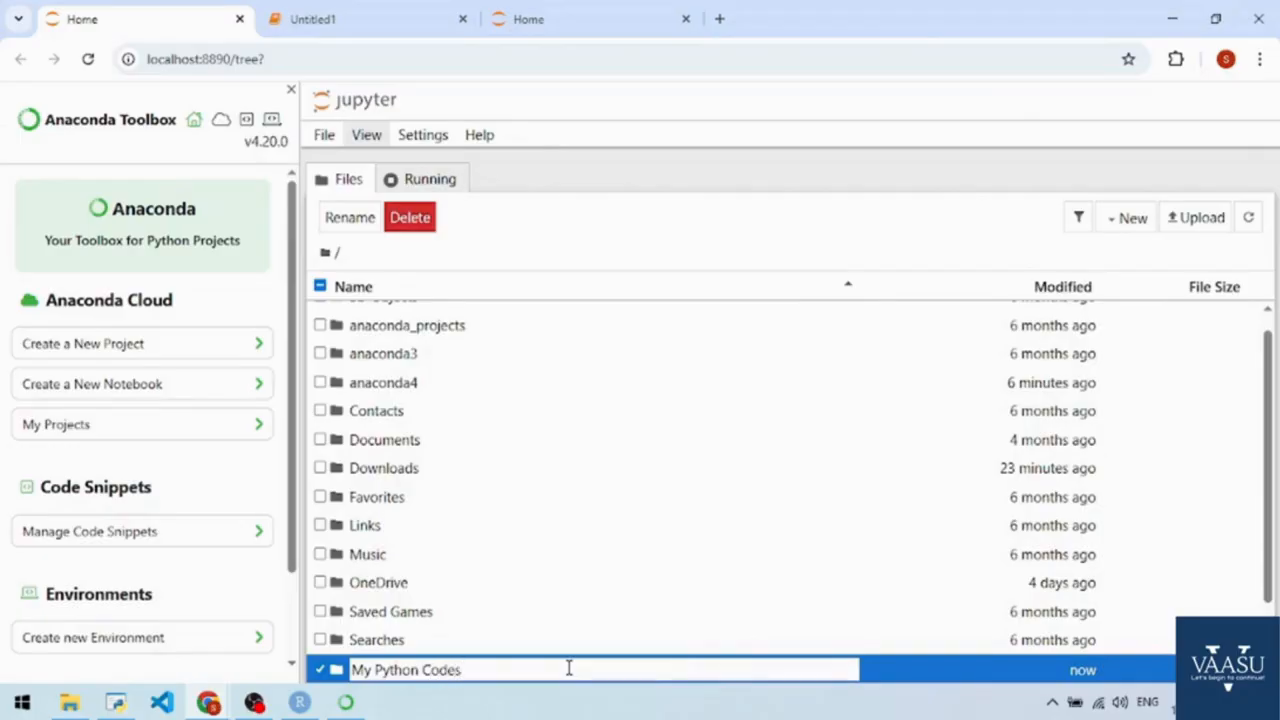
key("Return")
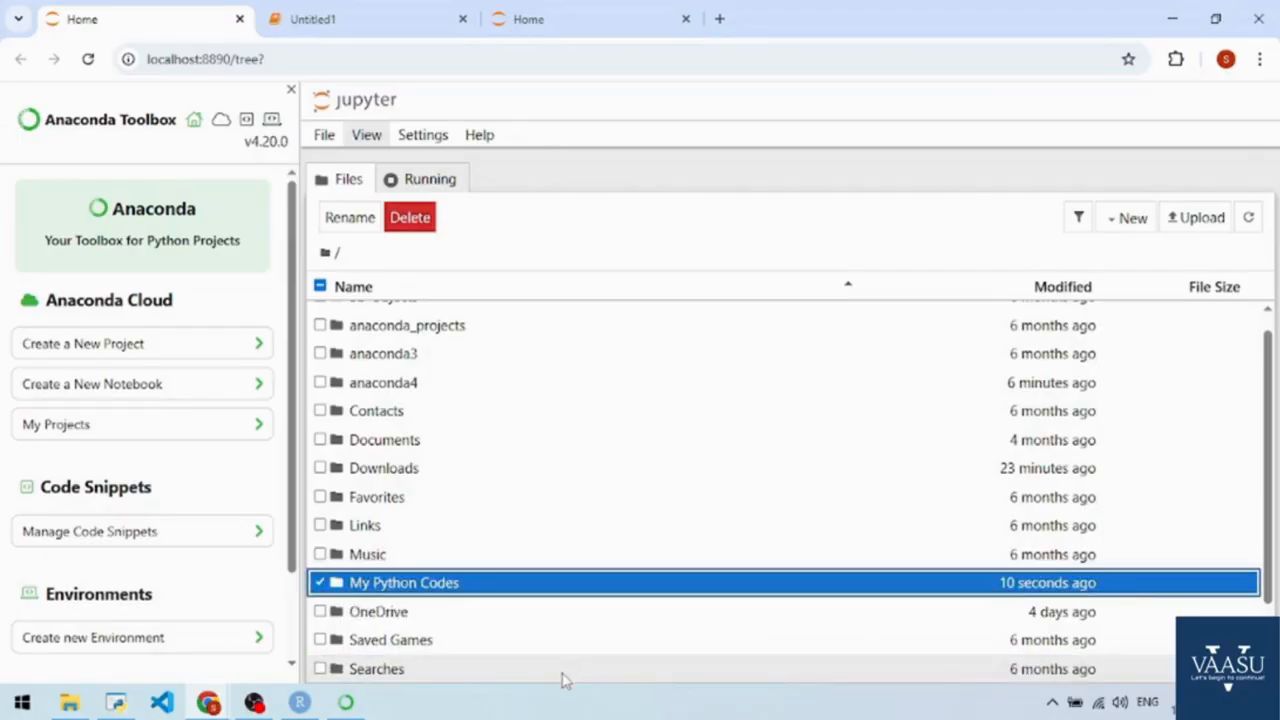
Open the My Python Codes folder and create a new notebook in it with the Python [conda env:base] kernel.
double_click(419, 590)
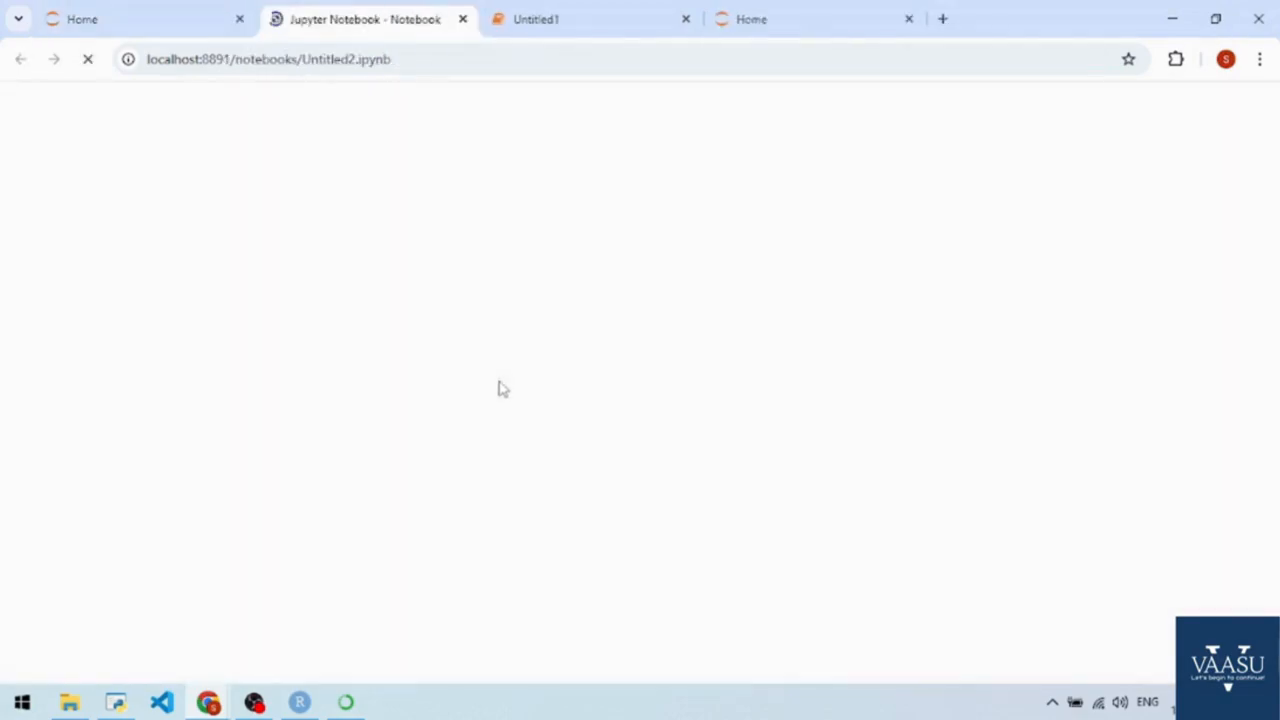
left_click(175, 24)
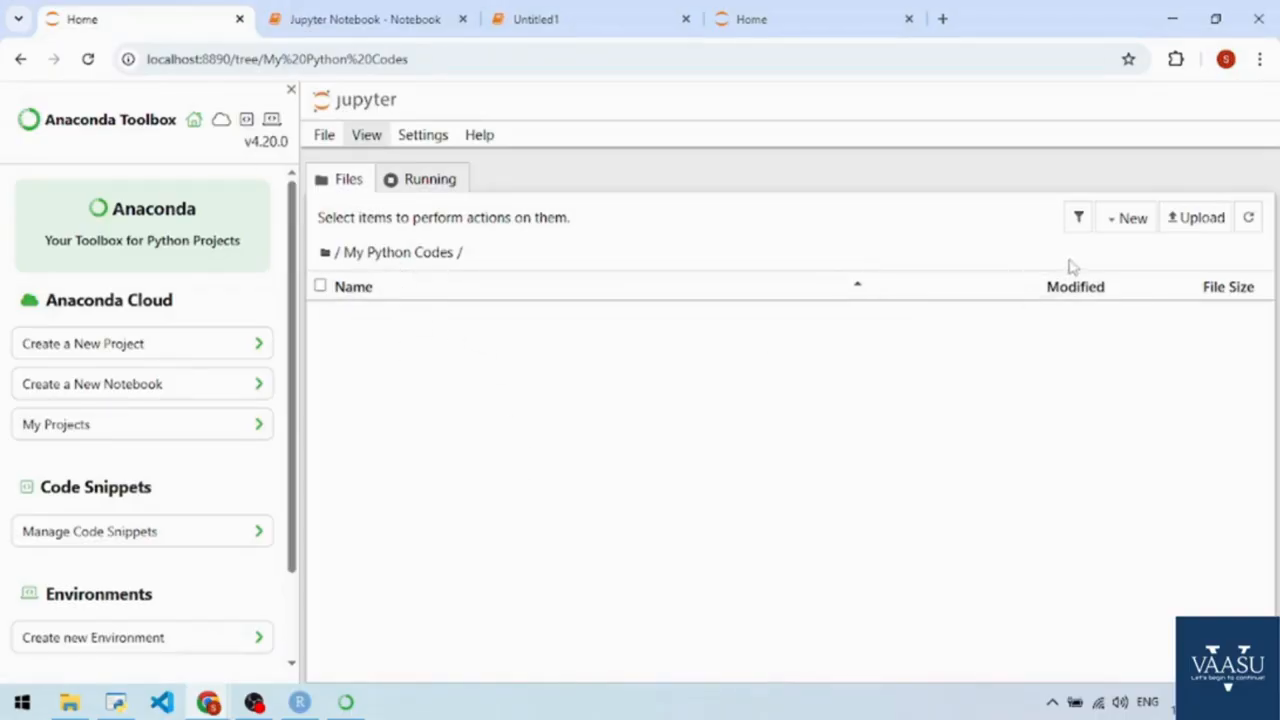
left_click(1120, 220)
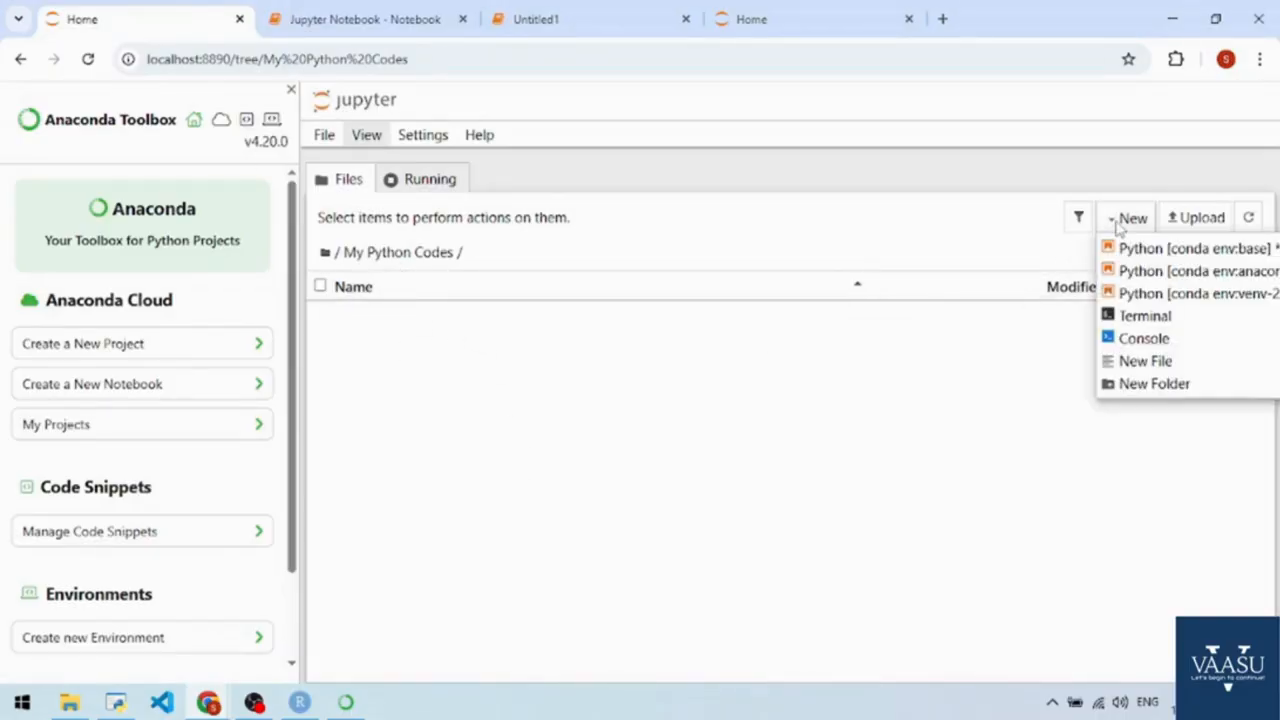
left_click(1210, 257)
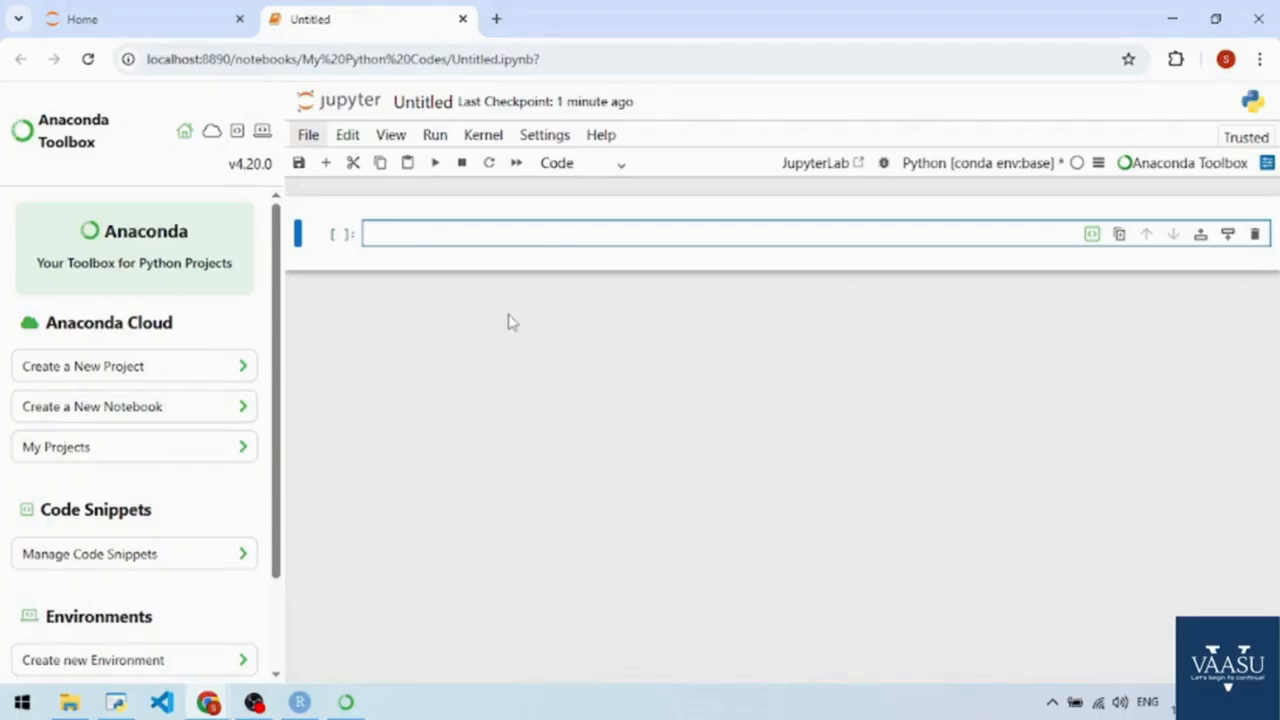
Enter 1+1 in the first notebook cell and 5+4 in the second, running each cell.
type("1+1")
left_click(436, 138)
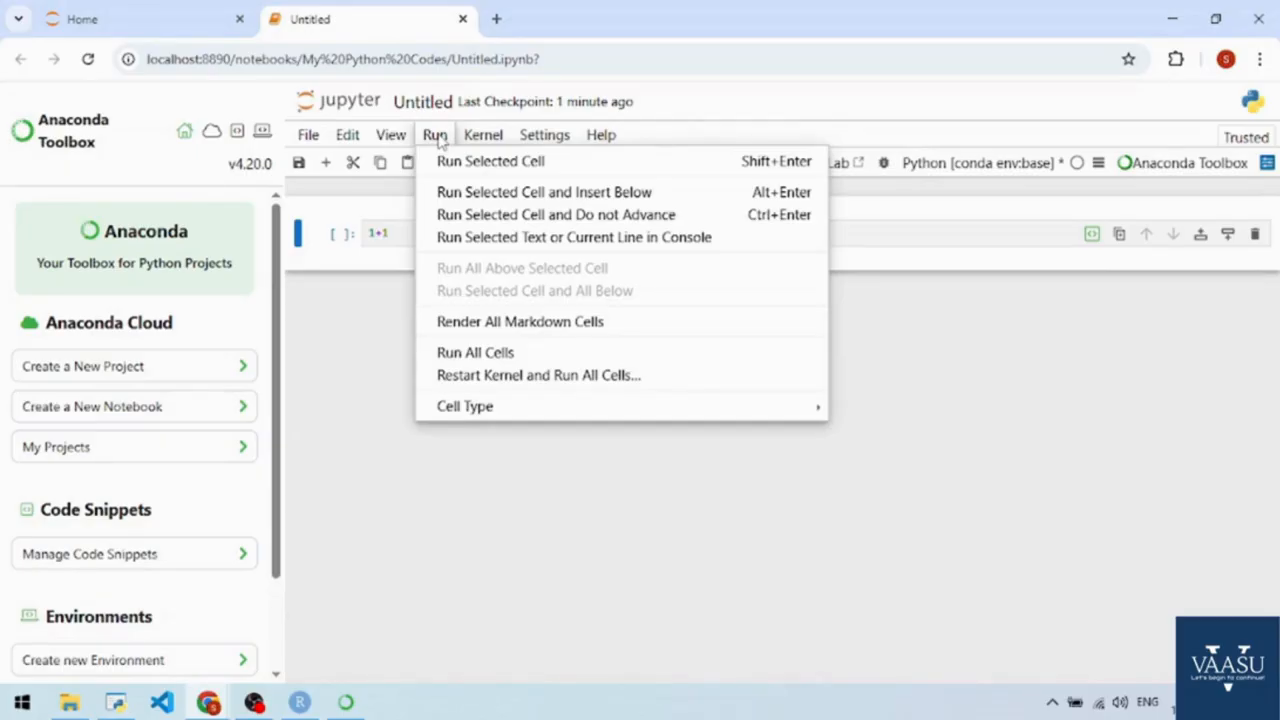
left_click(470, 161)
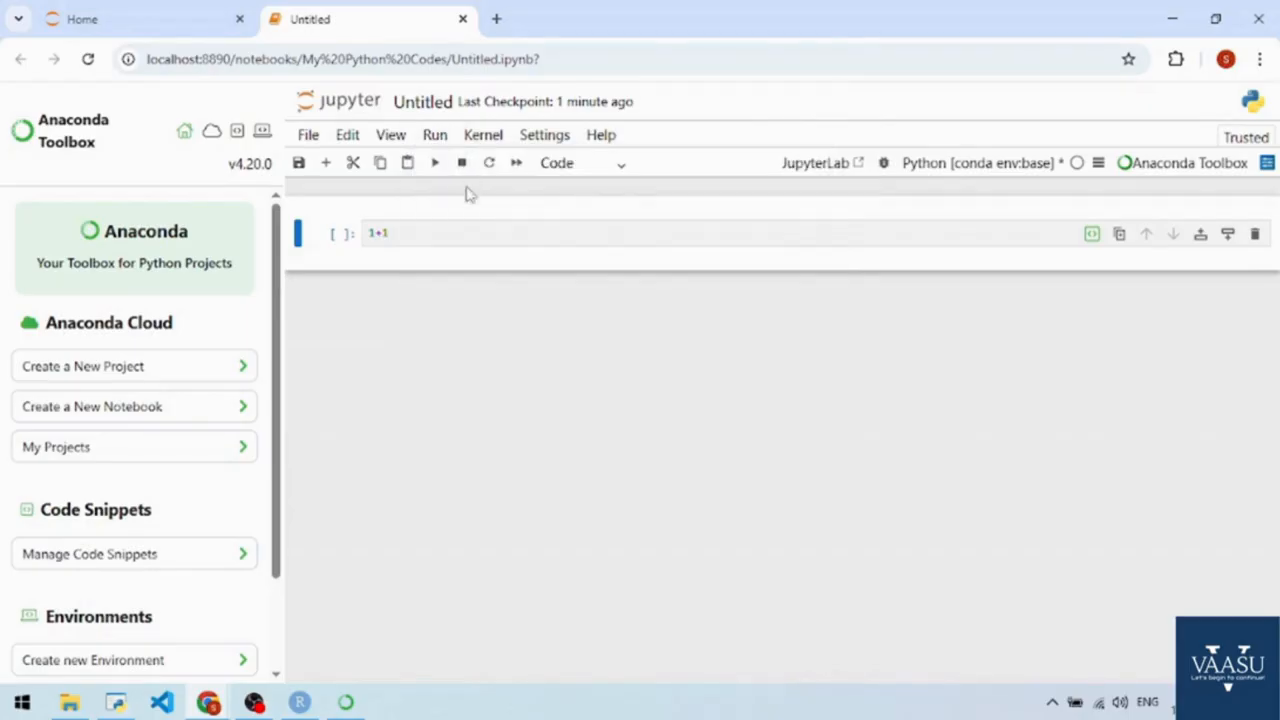
left_click(434, 162)
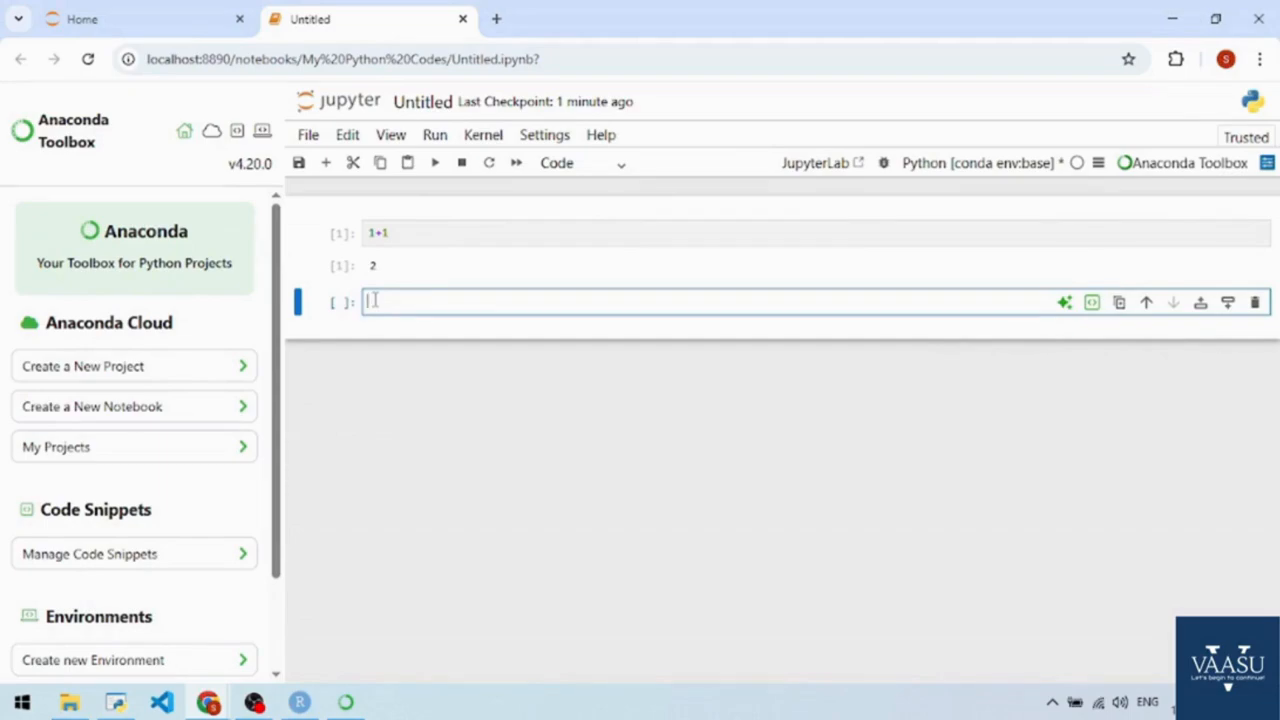
type("5+4")
key("shift+Return")
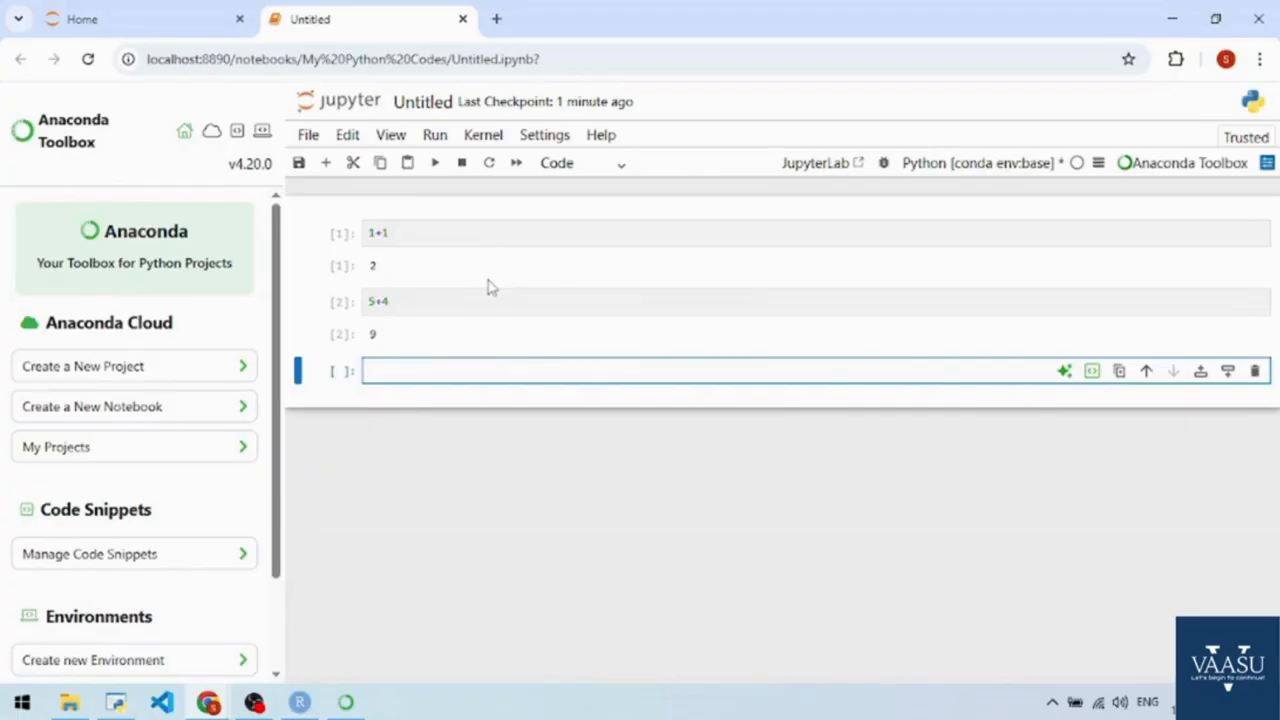
Write the comment #Shift+Enter with 7+1 on the line below it in the third cell, and run the cell.
type("#Shift")
key("BackSpace")
key("BackSpace")
type("ft +Enter")
key("Return")
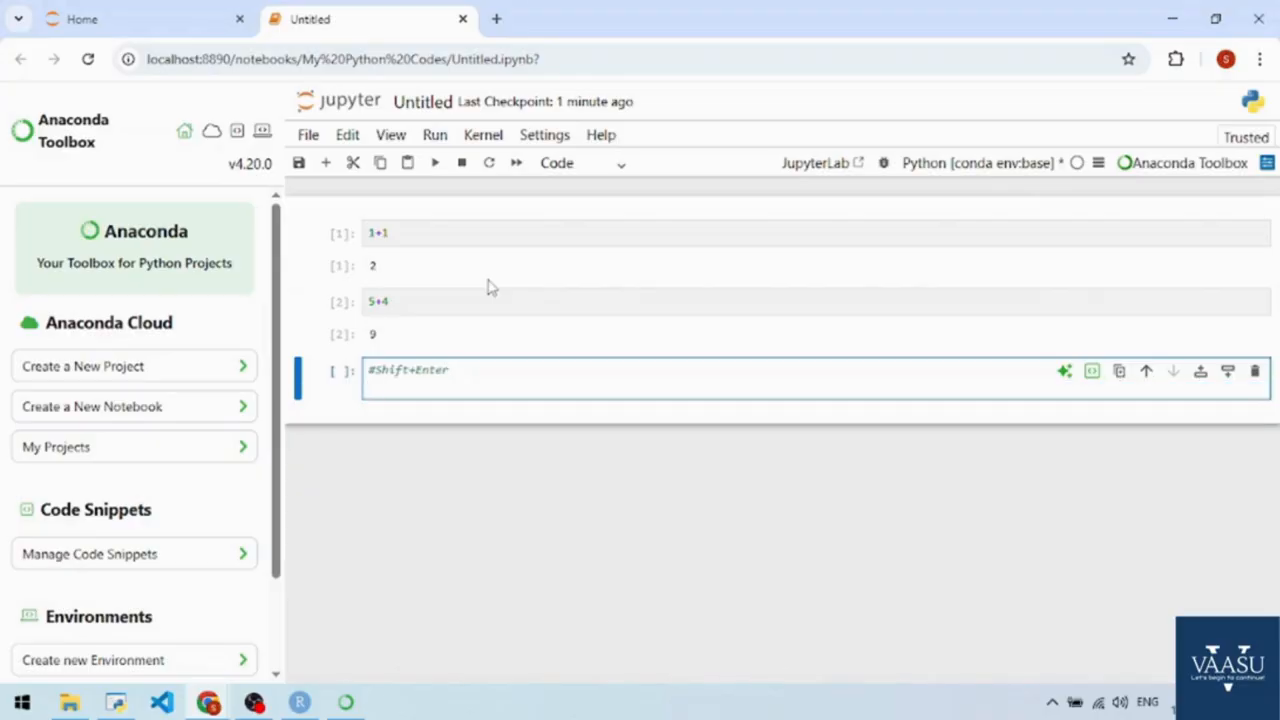
type("7+1")
key("shift+Return")
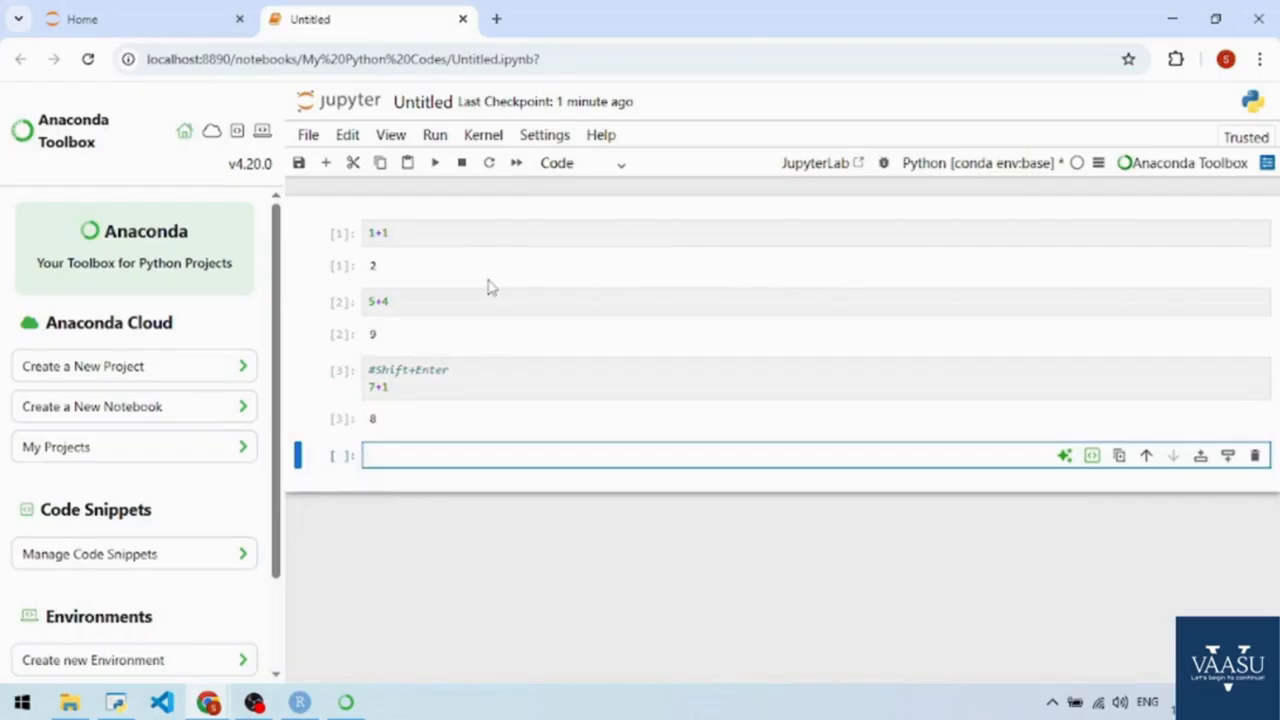